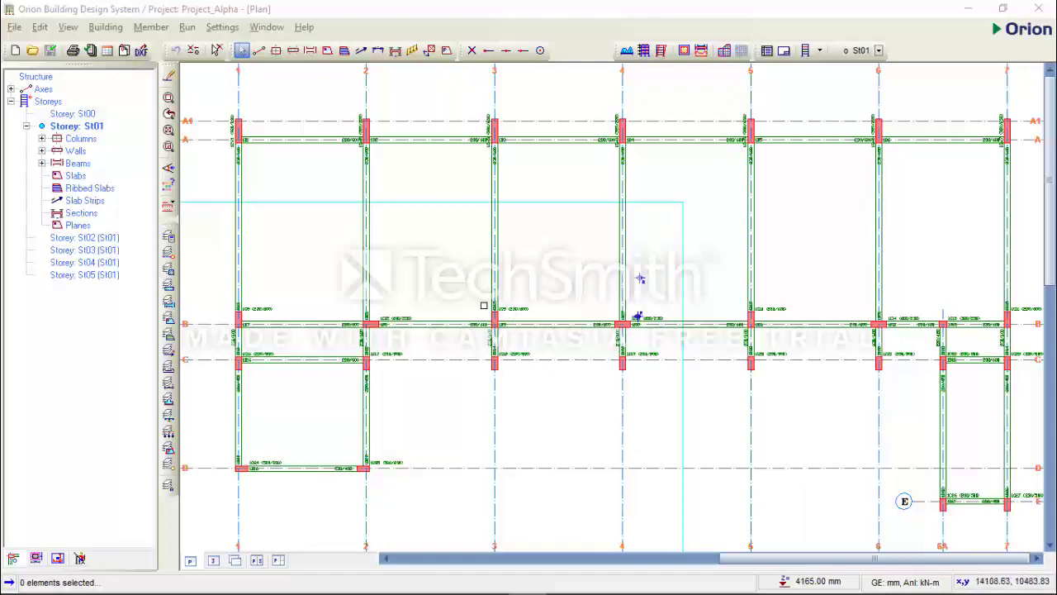
Open the existing project Sample_Project.
{"action": "left_click", "coordinate": [14, 28]}
{"action": "left_click", "coordinate": [47, 67]}
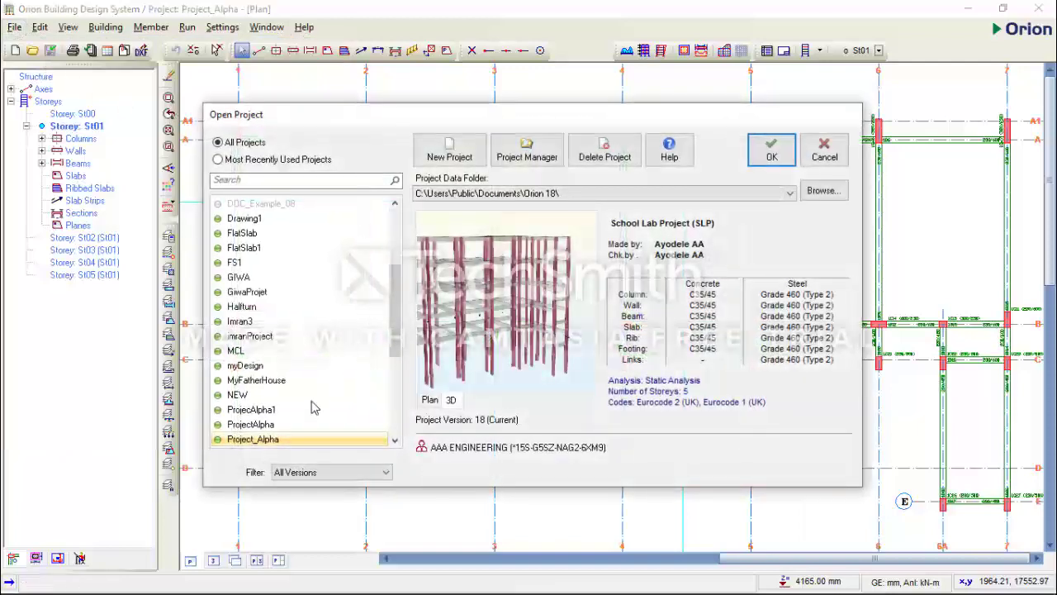
{"action": "scroll", "coordinate": [316, 405], "scroll_direction": "down", "scroll_amount": 2}
{"action": "left_click", "coordinate": [273, 424]}
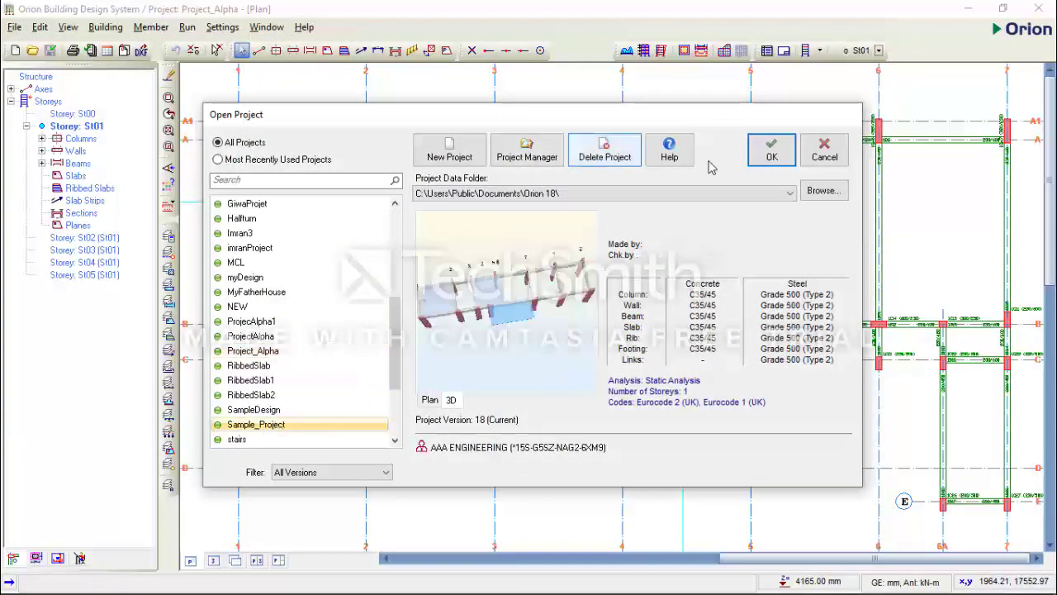
{"action": "left_click", "coordinate": [770, 150]}
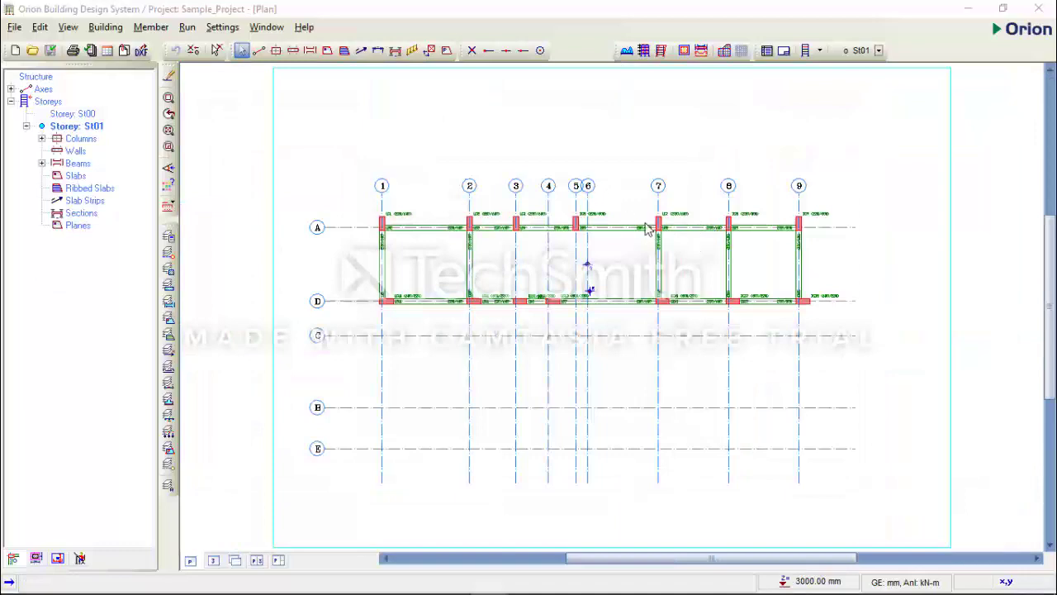
{"action": "scroll", "coordinate": [653, 231], "scroll_direction": "up", "scroll_amount": 1}
{"action": "scroll", "coordinate": [578, 291], "scroll_direction": "down", "scroll_amount": 1}
{"action": "scroll", "coordinate": [561, 267], "scroll_direction": "up", "scroll_amount": 1}
{"action": "scroll", "coordinate": [526, 269], "scroll_direction": "down", "scroll_amount": 1}
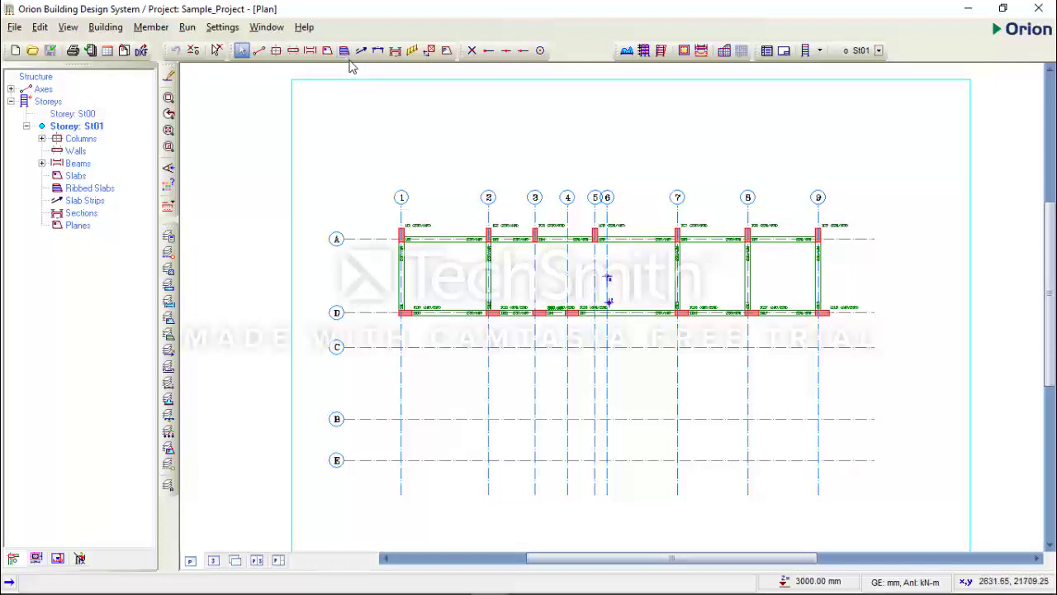
{"action": "left_click", "coordinate": [346, 59]}
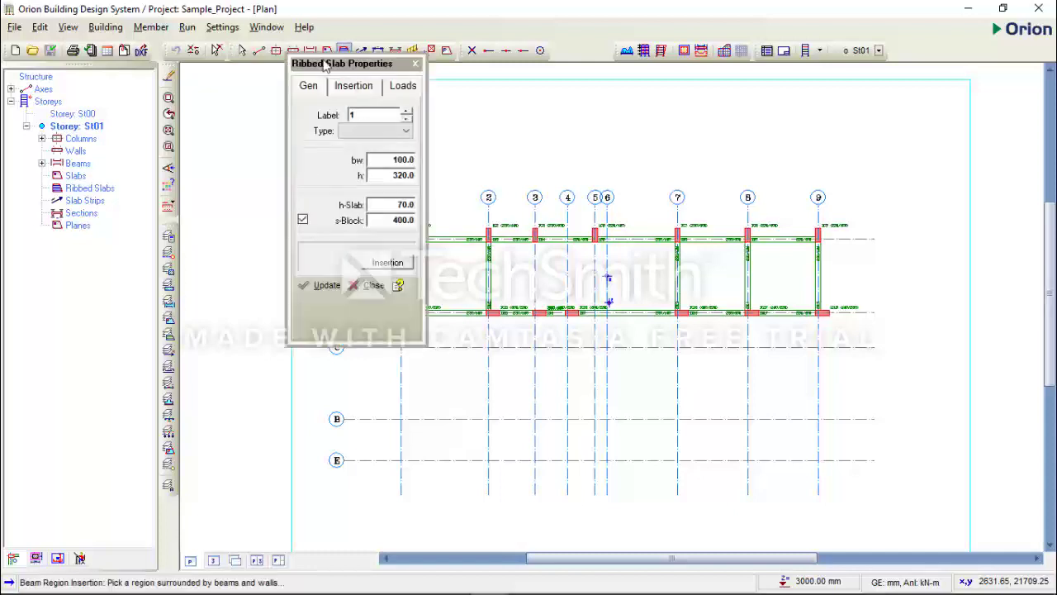
{"action": "left_click", "coordinate": [426, 111]}
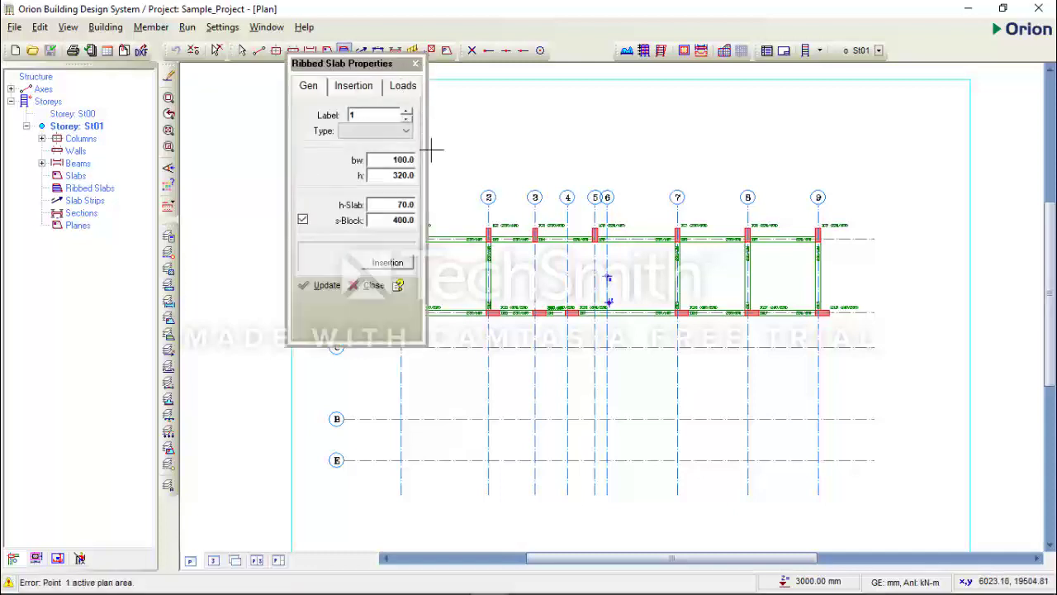
{"action": "left_click", "coordinate": [415, 64]}
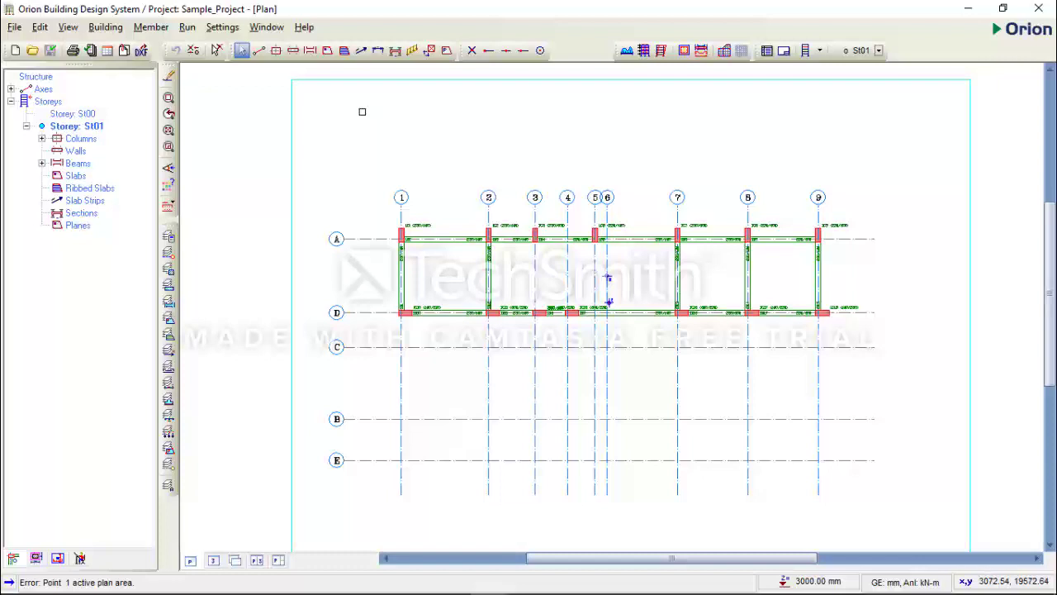
Open the slab properties and examine the available slab types.
{"action": "left_click", "coordinate": [327, 51]}
{"action": "left_click_drag", "start_coordinate": [334, 70], "coordinate": [346, 113]}
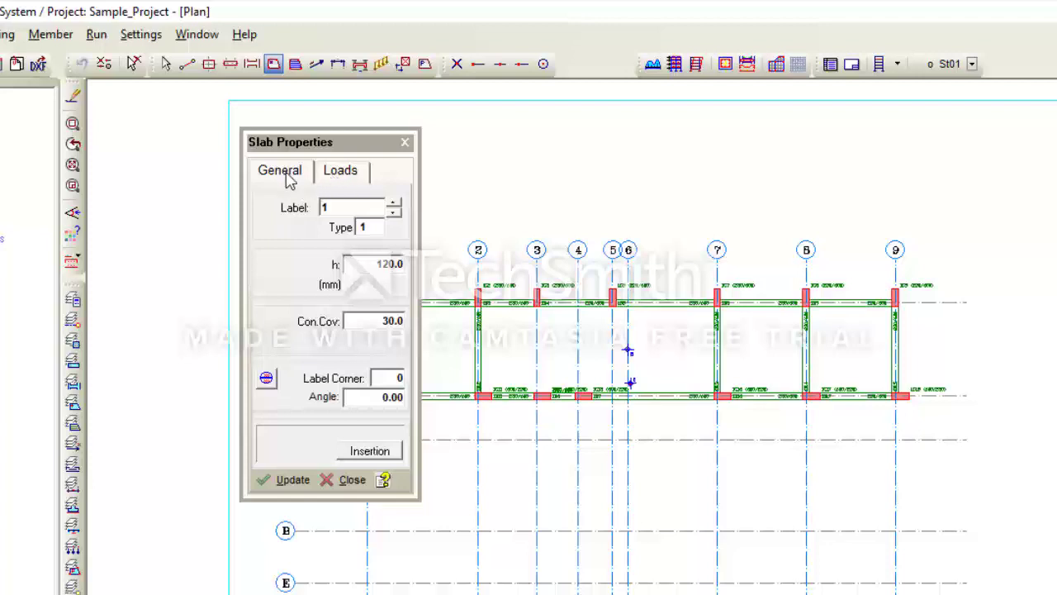
{"action": "left_click", "coordinate": [368, 226]}
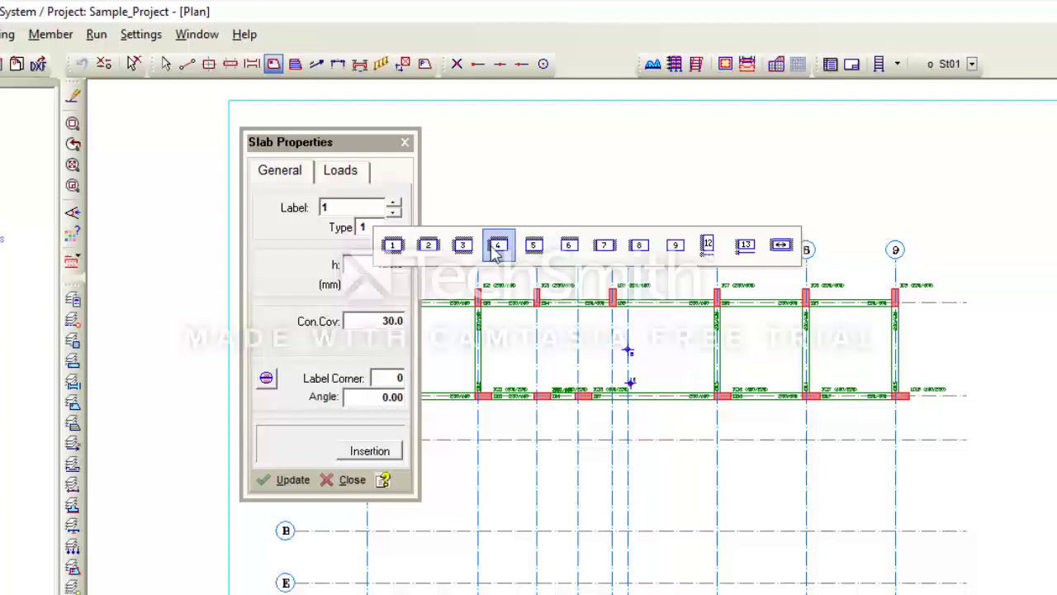
{"action": "left_click", "coordinate": [571, 246]}
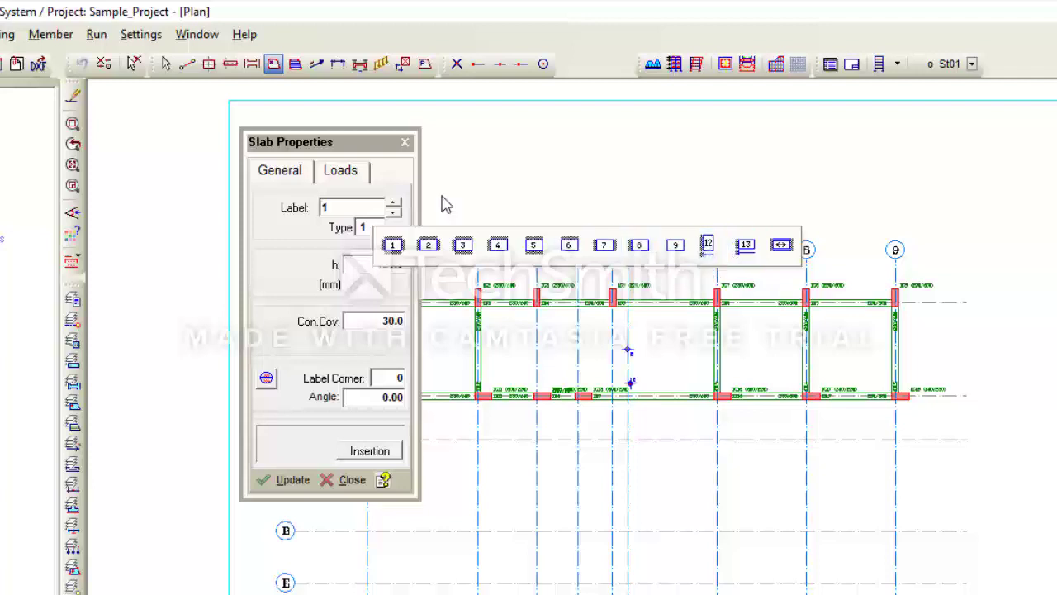
{"action": "left_click", "coordinate": [359, 229]}
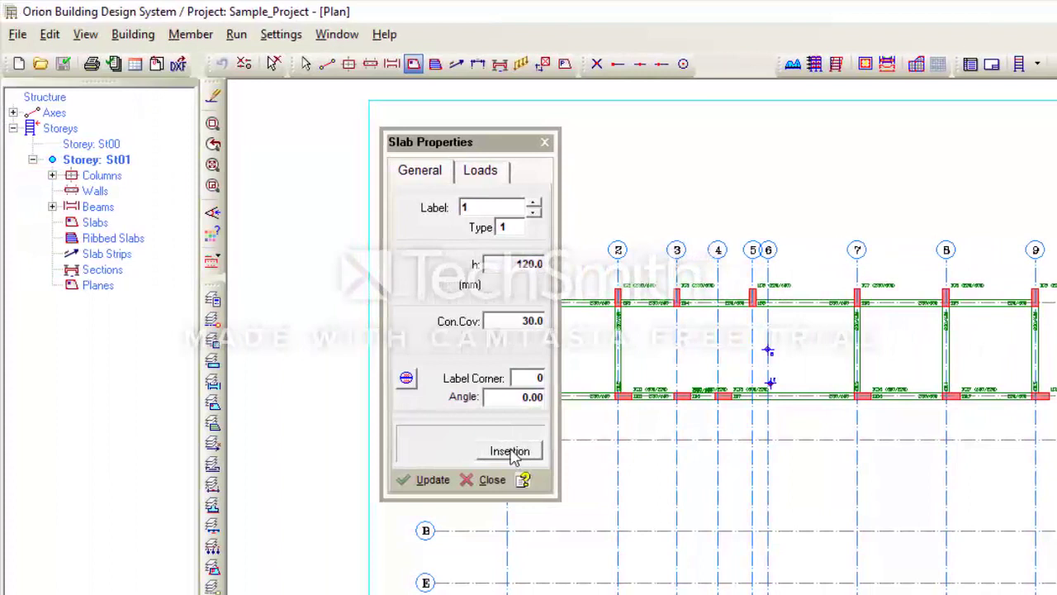
Open the slab insertion options and choose the Axis Region method.
{"action": "left_click", "coordinate": [509, 451]}
{"action": "left_click_drag", "start_coordinate": [180, 97], "coordinate": [458, 101]}
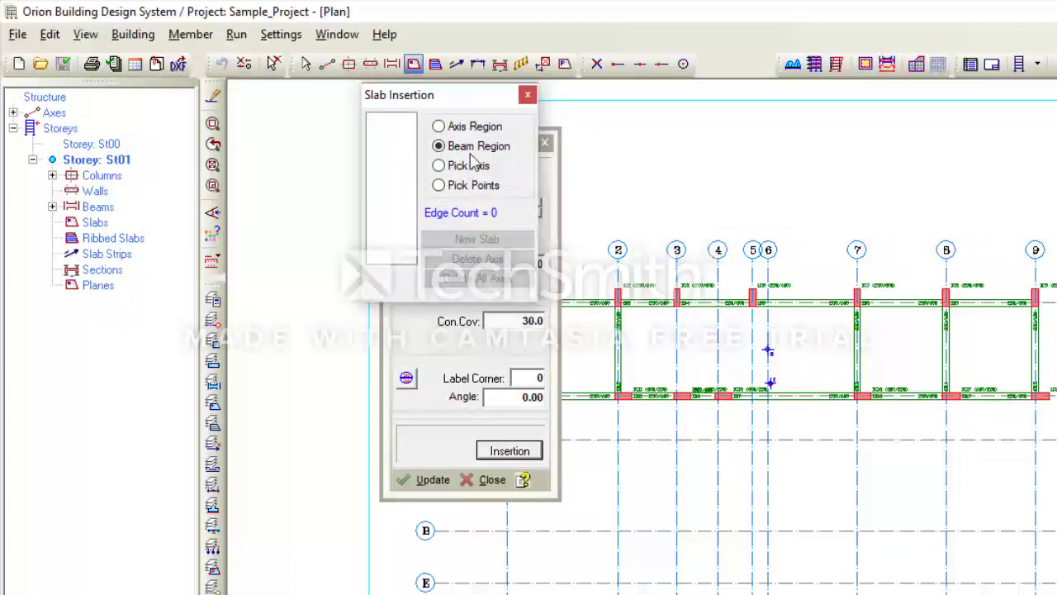
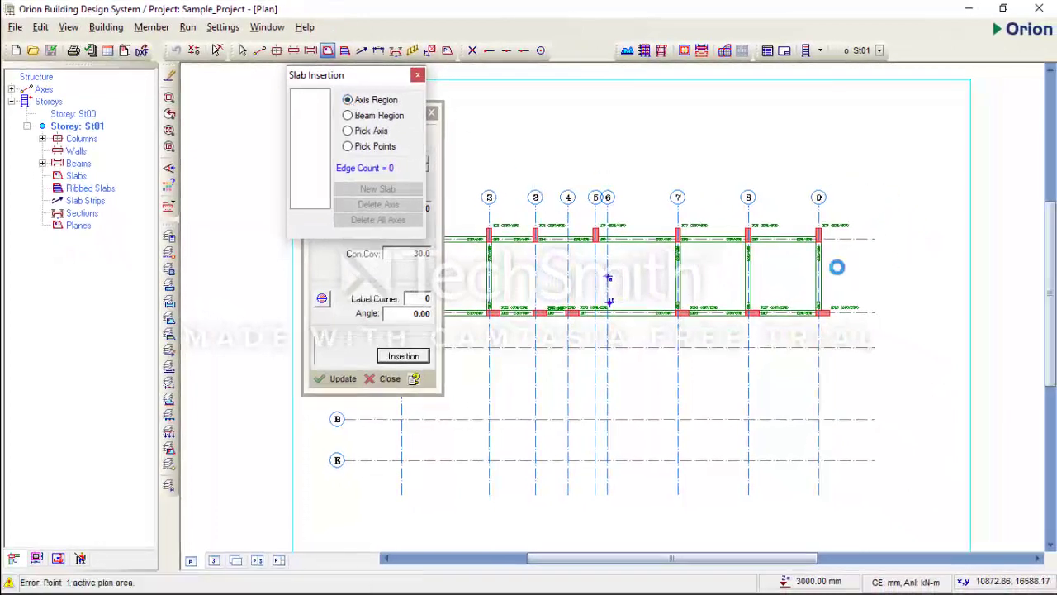
Insert a 120 mm type 1 slab in the bay bounded by axes A, D, 8 and 9.
{"action": "left_click", "coordinate": [795, 253]}
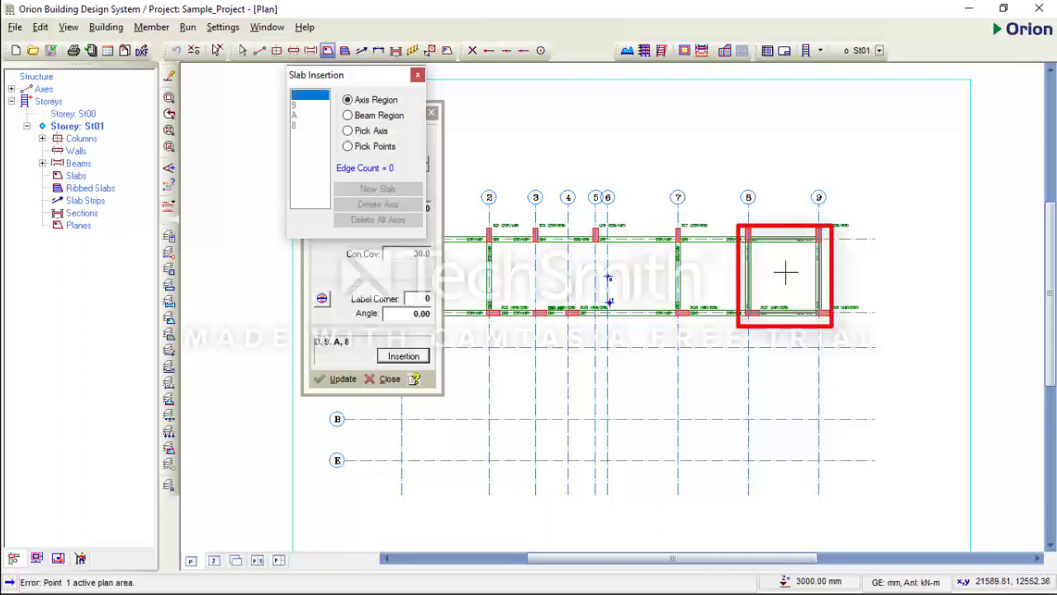
{"action": "left_click", "coordinate": [791, 268]}
{"action": "left_click", "coordinate": [785, 267]}
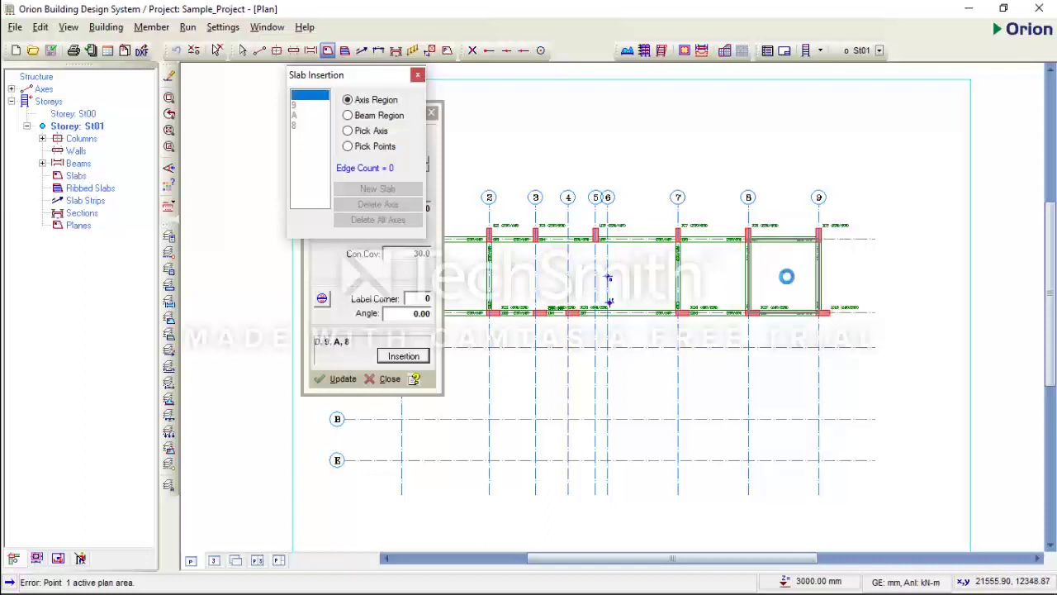
{"action": "left_click", "coordinate": [782, 268]}
{"action": "left_click", "coordinate": [782, 275]}
{"action": "left_click", "coordinate": [781, 272]}
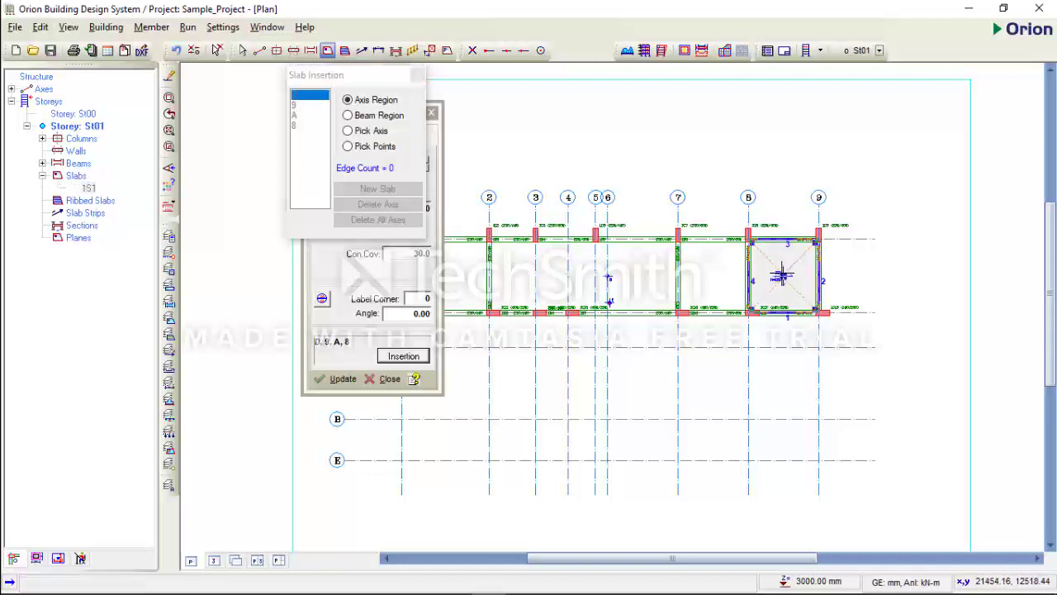
Delete the slab in the bay between axes 8 and 9.
{"action": "left_click", "coordinate": [777, 274]}
{"action": "key", "text": "Delete"}
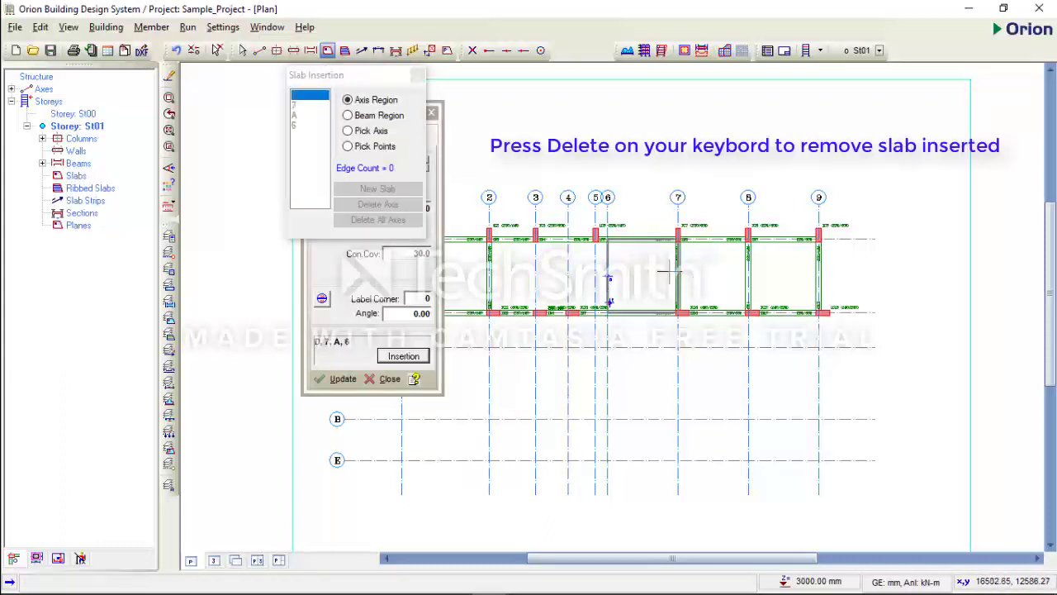
{"action": "middle_click_drag", "start_coordinate": [667, 270], "coordinate": [774, 278]}
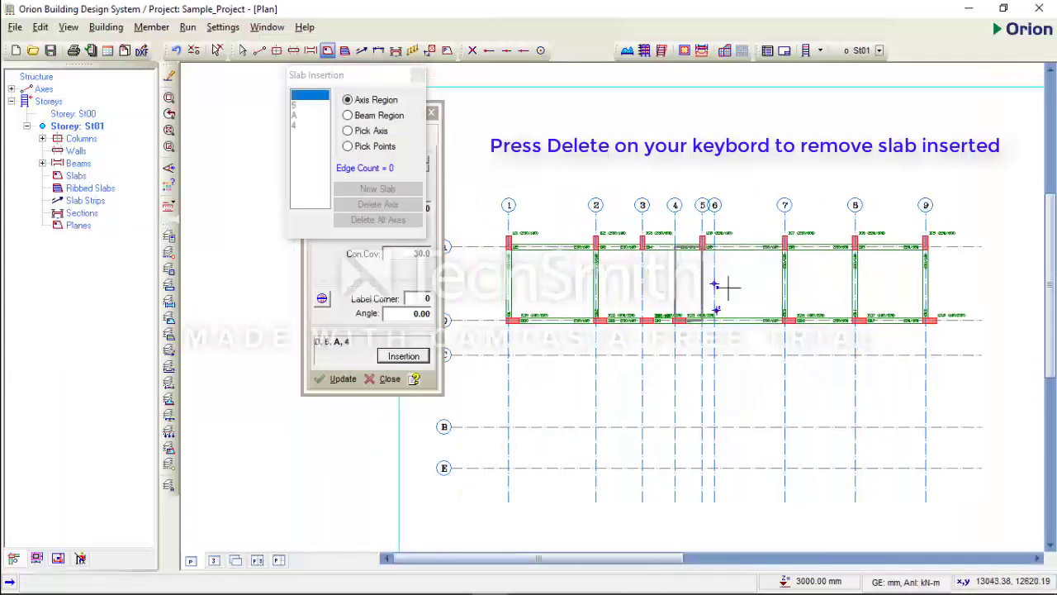
Examine which bays between axes A and D the Axis Region method detects along the plan.
{"action": "left_click", "coordinate": [811, 299]}
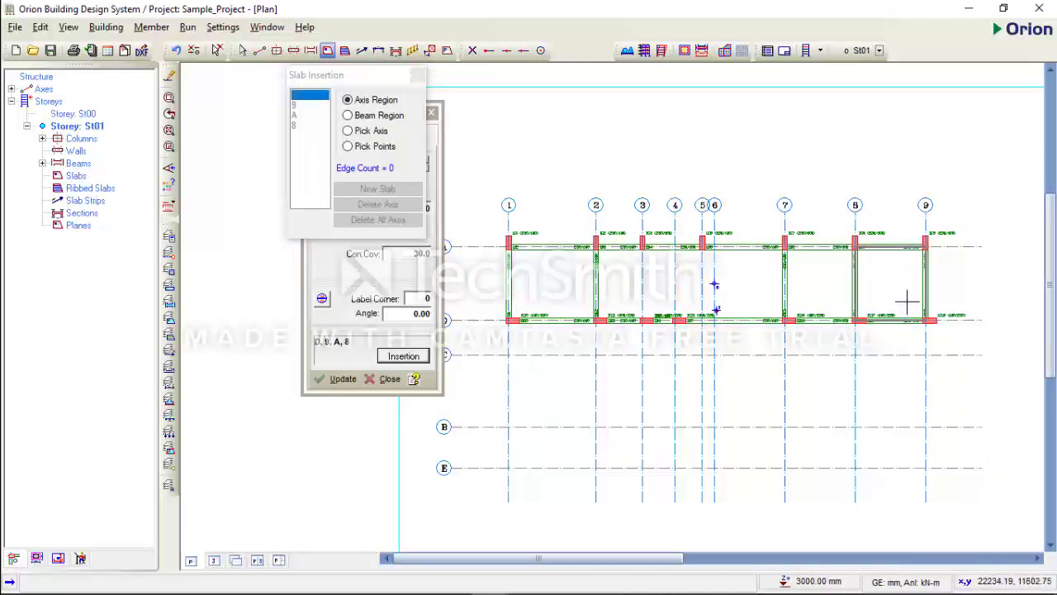
{"action": "left_click", "coordinate": [788, 297]}
{"action": "left_click", "coordinate": [736, 322]}
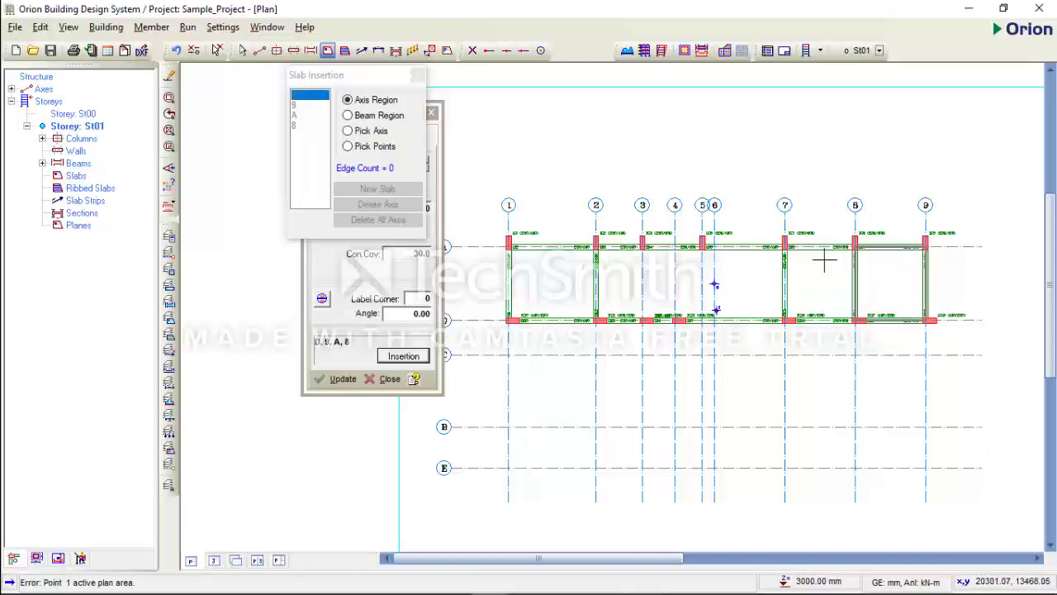
{"action": "left_click", "coordinate": [833, 302]}
{"action": "left_click", "coordinate": [717, 305]}
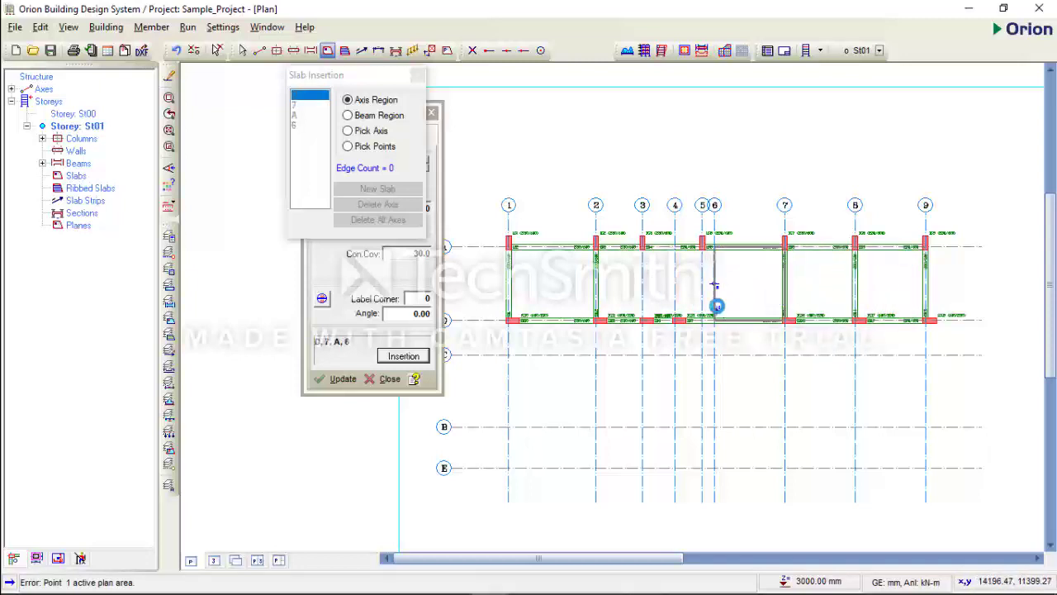
{"action": "scroll", "coordinate": [719, 285], "scroll_direction": "up", "scroll_amount": 2}
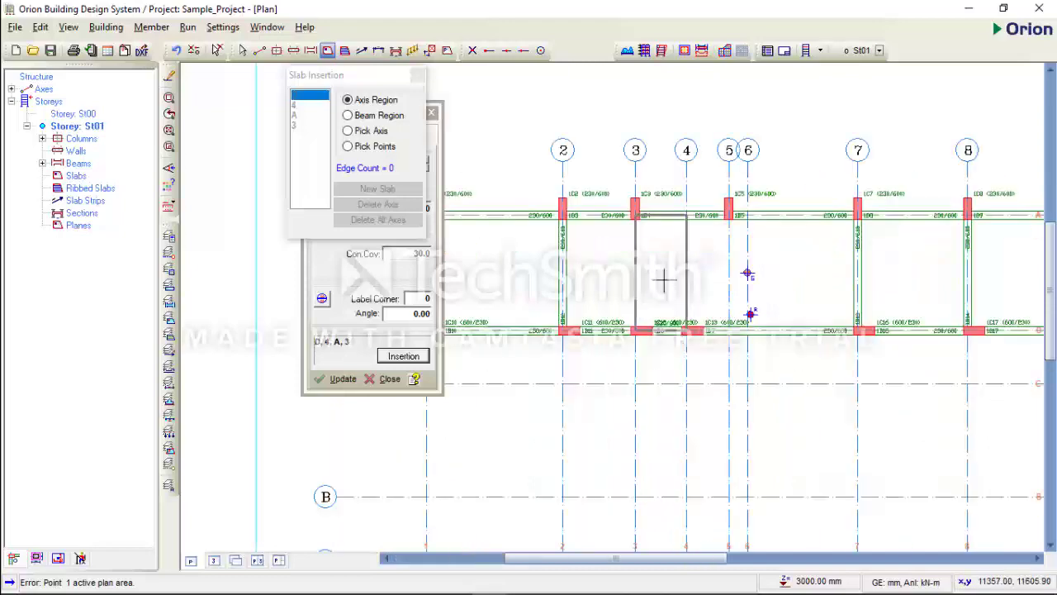
{"action": "scroll", "coordinate": [735, 278], "scroll_direction": "down", "scroll_amount": 2}
{"action": "scroll", "coordinate": [669, 266], "scroll_direction": "up", "scroll_amount": 1}
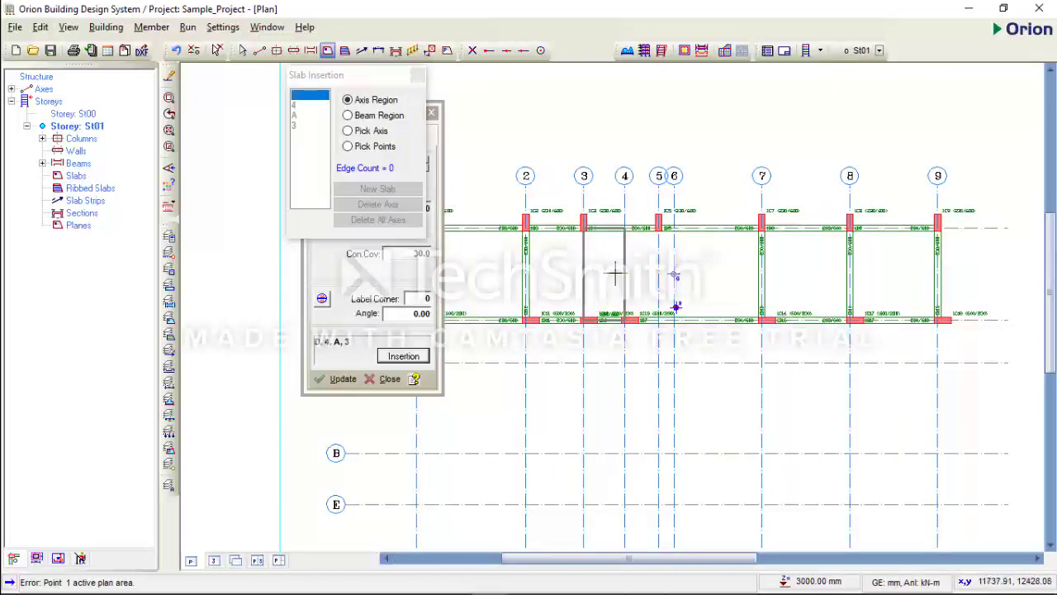
Insert a slab by Axis Region in the bay between axes 3 and 4, and remove it again.
{"action": "left_click", "coordinate": [610, 271]}
{"action": "left_click", "coordinate": [603, 265]}
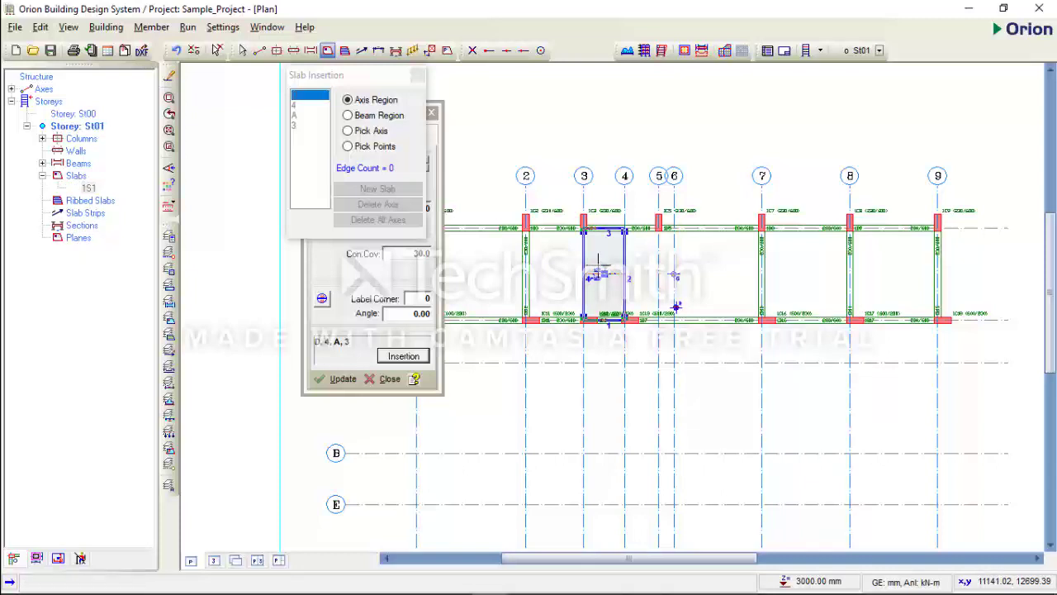
{"action": "left_click", "coordinate": [601, 268]}
{"action": "left_click", "coordinate": [604, 289]}
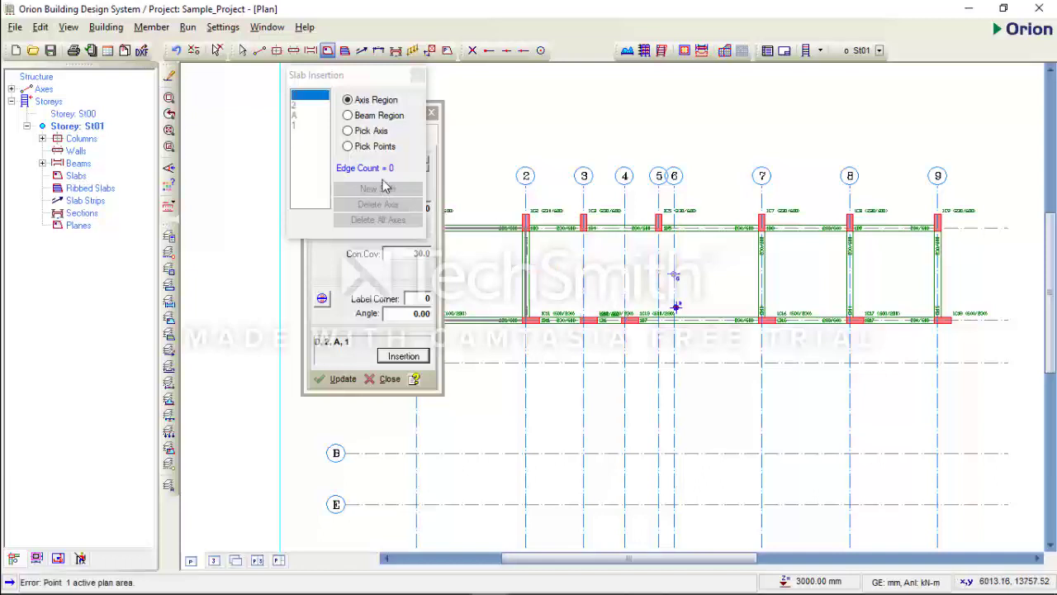
Switch the slab insertion method to Beam Region and save the project changes.
{"action": "left_click", "coordinate": [364, 116]}
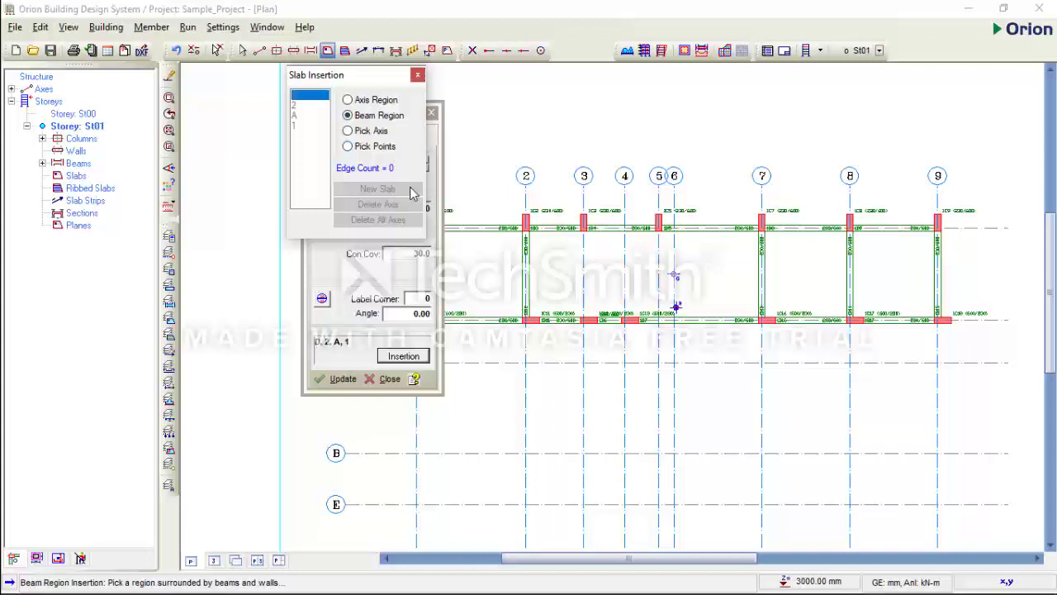
{"action": "middle_click_drag", "start_coordinate": [439, 258], "coordinate": [531, 240]}
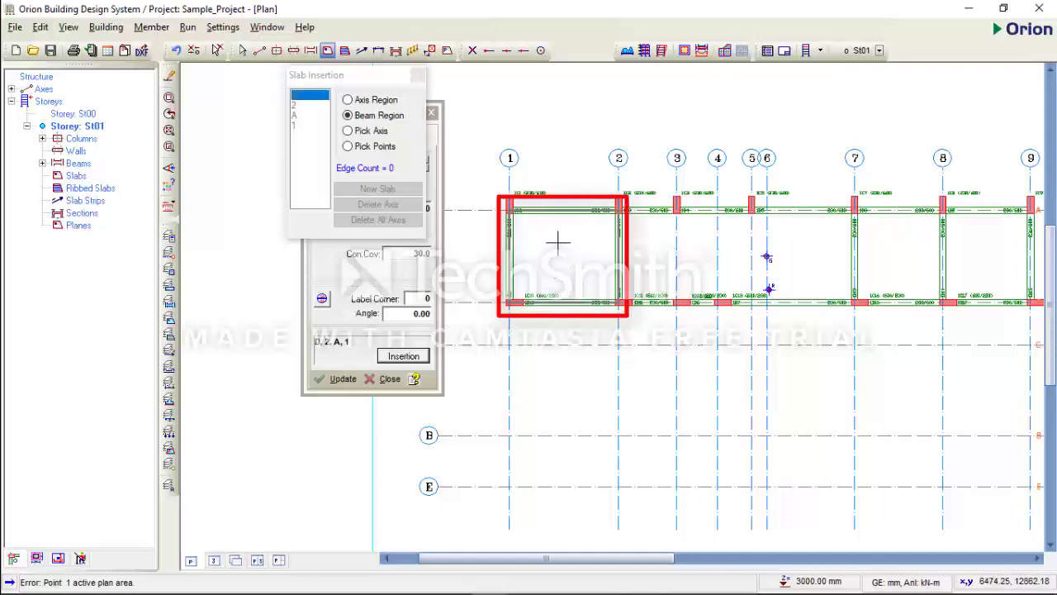
{"action": "scroll", "coordinate": [554, 241], "scroll_direction": "down", "scroll_amount": 2}
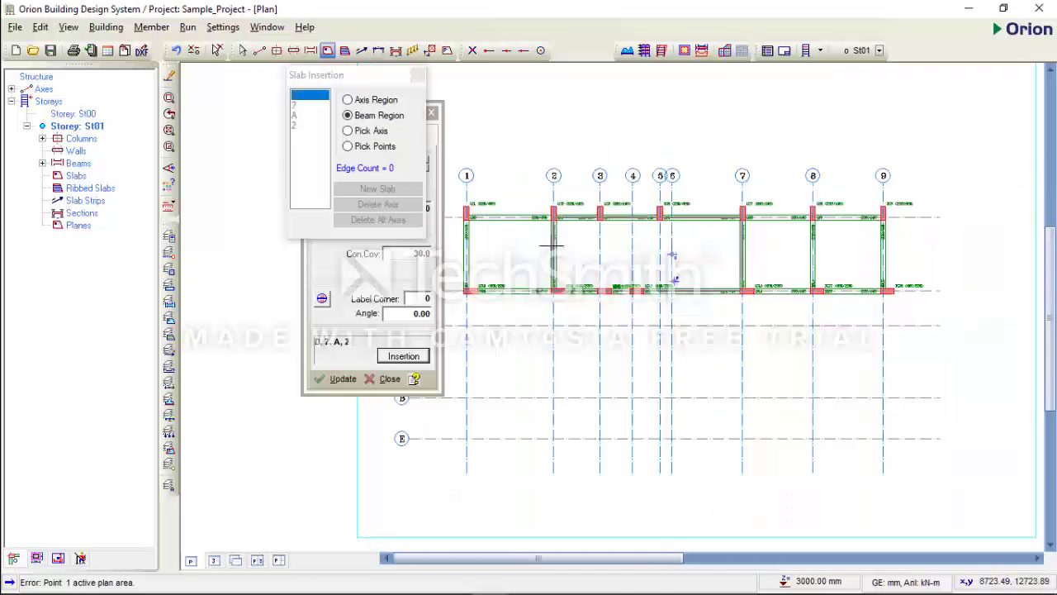
{"action": "scroll", "coordinate": [584, 261], "scroll_direction": "up", "scroll_amount": 1}
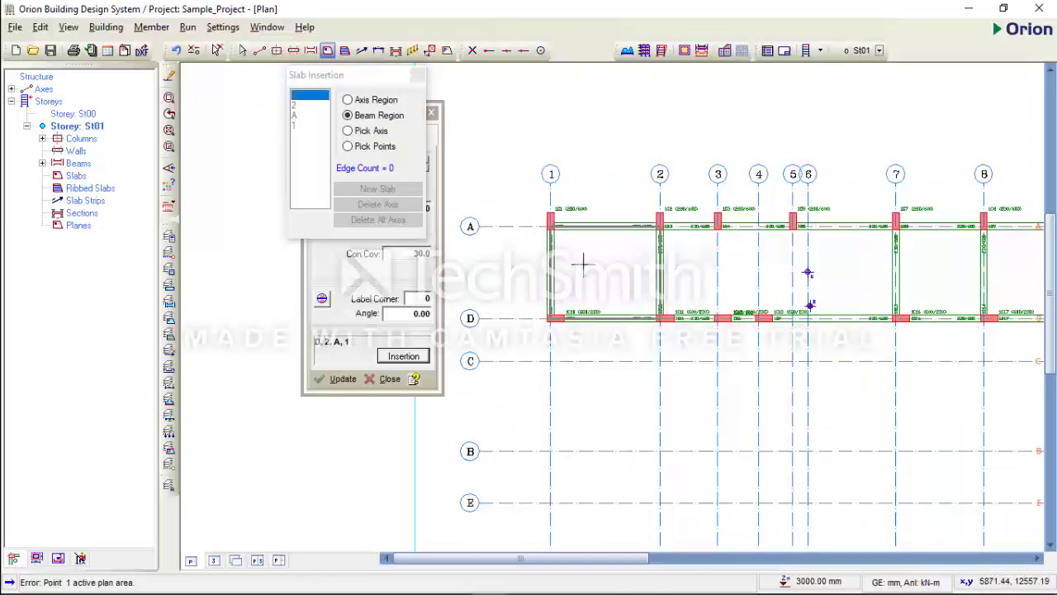
{"action": "scroll", "coordinate": [584, 260], "scroll_direction": "up", "scroll_amount": 1}
{"action": "scroll", "coordinate": [584, 261], "scroll_direction": "up", "scroll_amount": 1}
{"action": "right_click", "coordinate": [584, 261]}
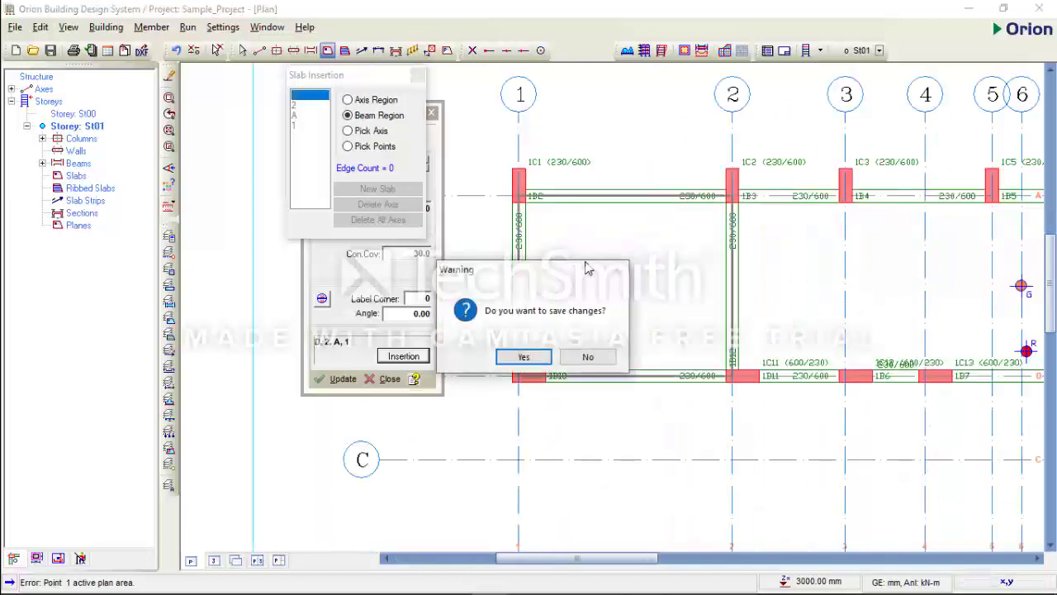
{"action": "left_click", "coordinate": [520, 356]}
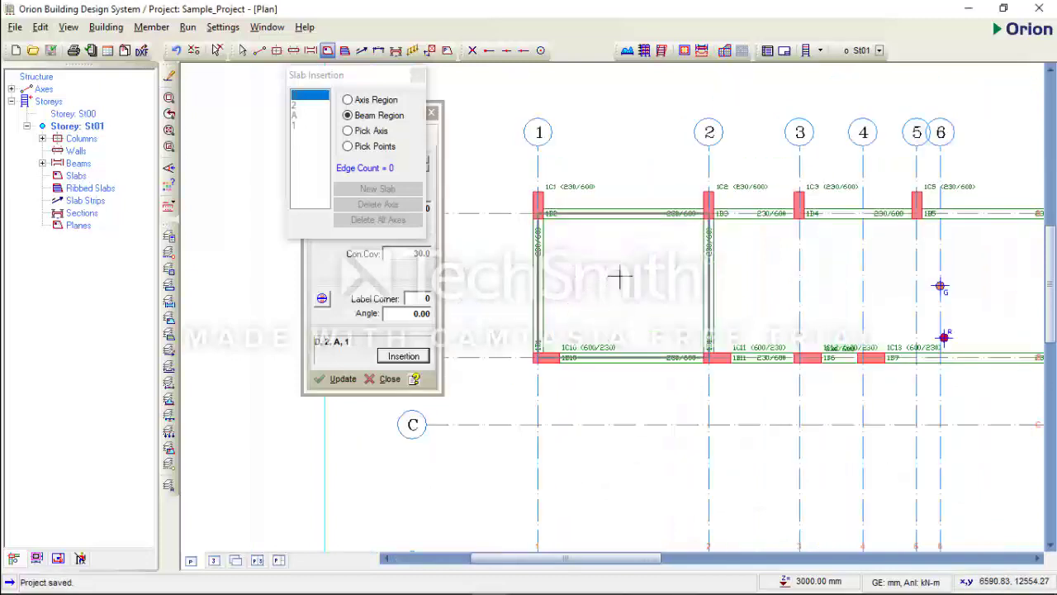
Insert a slab by Beam Region in the bay between axes 1 and 2, and undo the insertion.
{"action": "scroll", "coordinate": [615, 283], "scroll_direction": "down", "scroll_amount": 1}
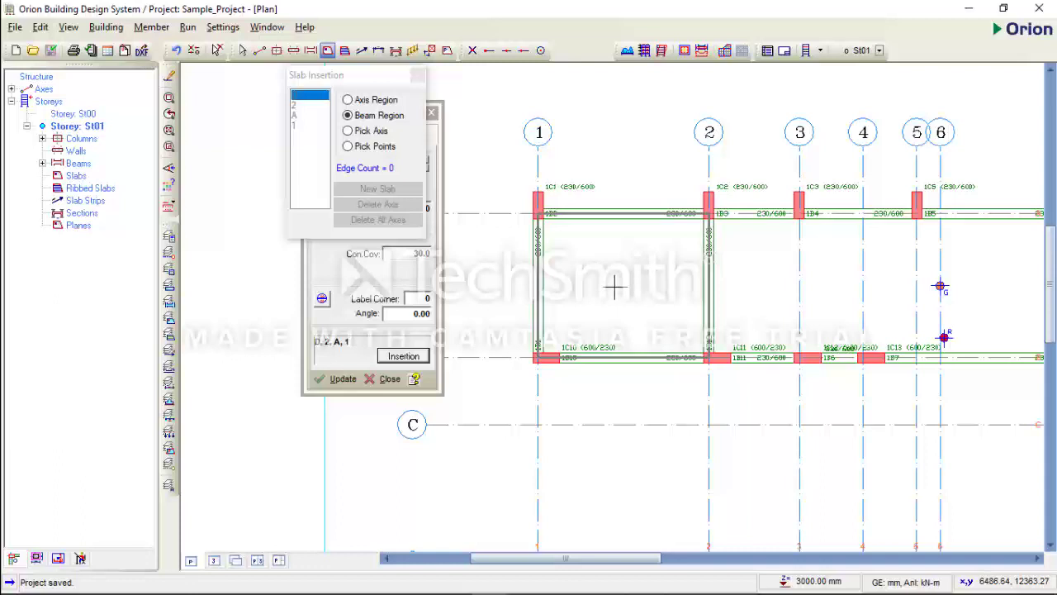
{"action": "left_click", "coordinate": [614, 287]}
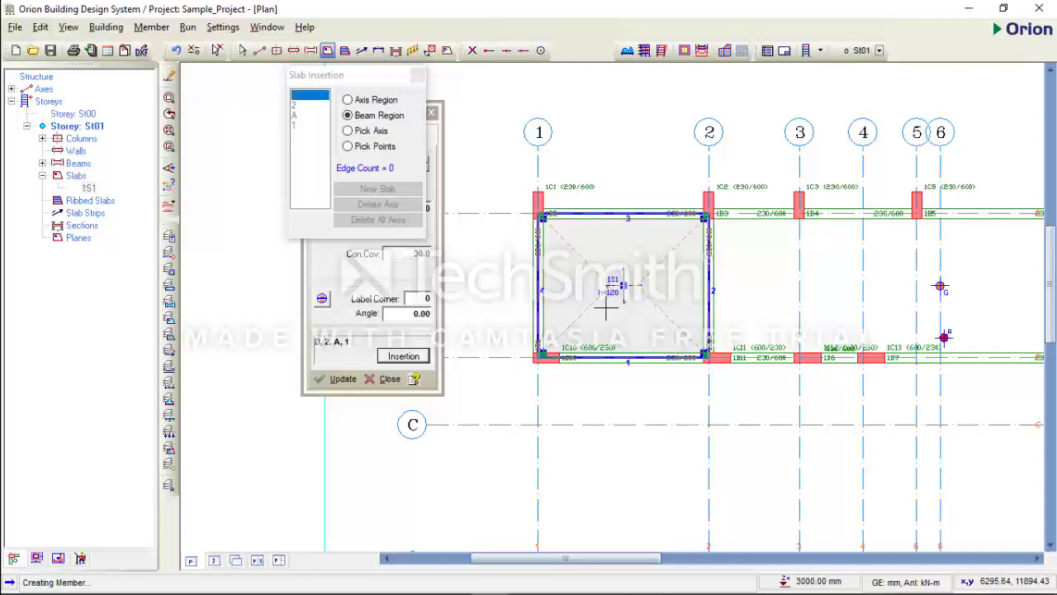
{"action": "key", "text": "ctrl+z"}
{"action": "scroll", "coordinate": [554, 319], "scroll_direction": "down", "scroll_amount": 1}
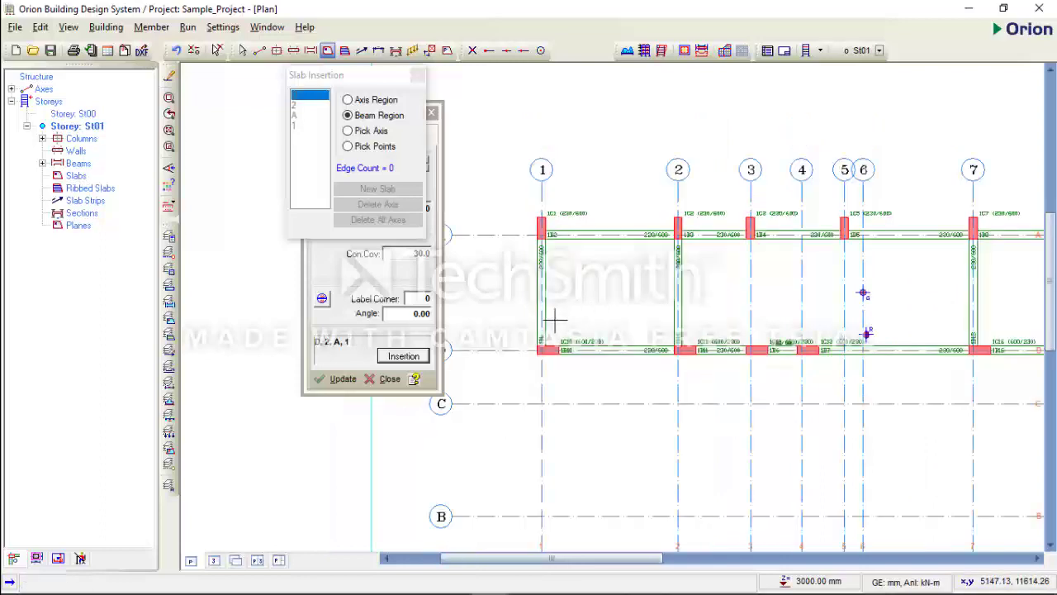
{"action": "scroll", "coordinate": [554, 320], "scroll_direction": "down", "scroll_amount": 1}
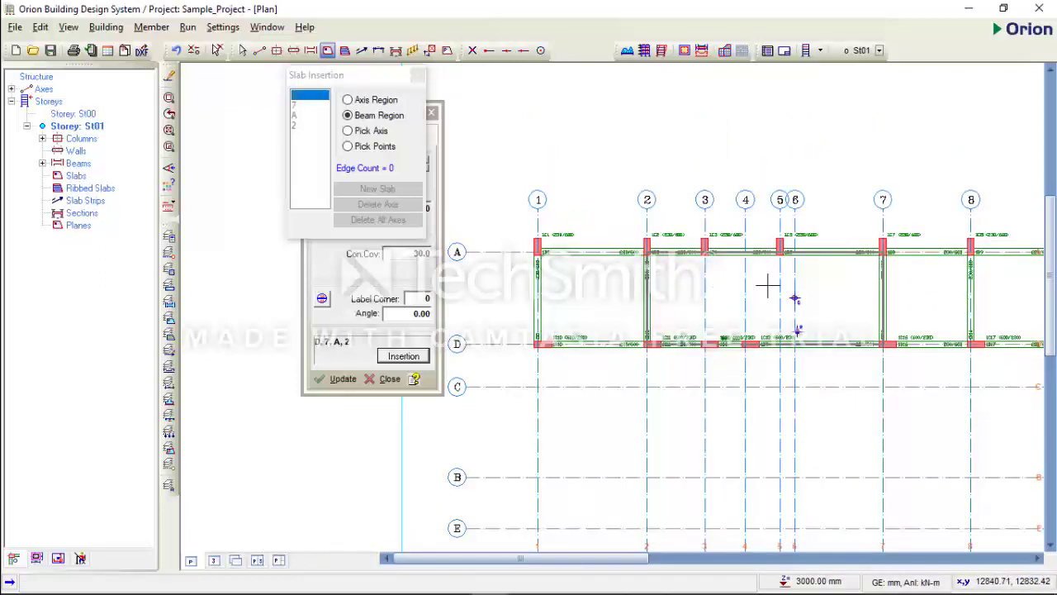
Insert a slab by Beam Region in the bay between axes 2 and 7, and undo the insertion.
{"action": "scroll", "coordinate": [767, 286], "scroll_direction": "up", "scroll_amount": 1}
{"action": "scroll", "coordinate": [752, 299], "scroll_direction": "up", "scroll_amount": 1}
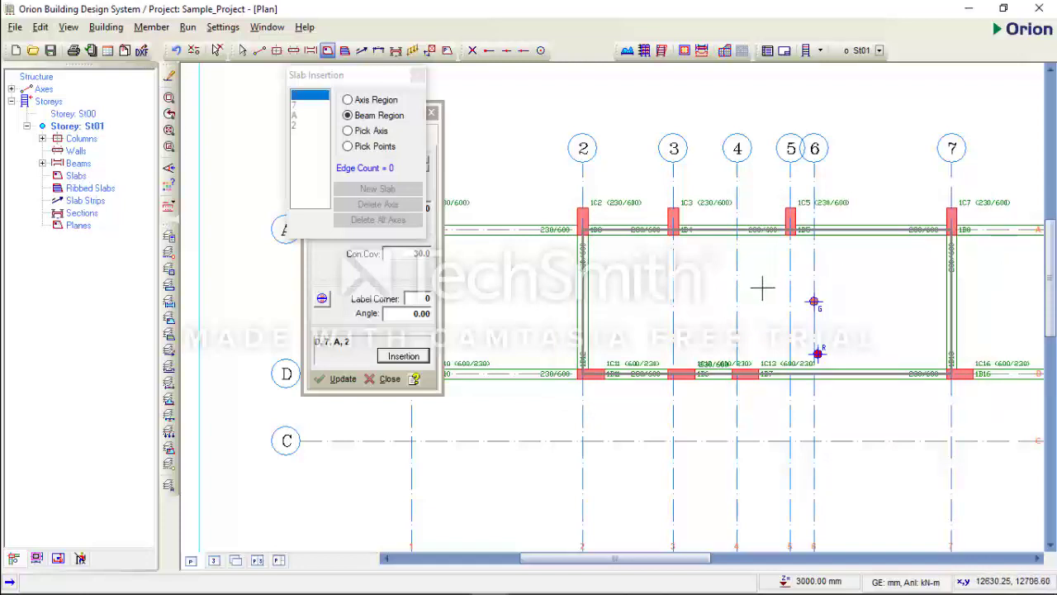
{"action": "left_click", "coordinate": [756, 296]}
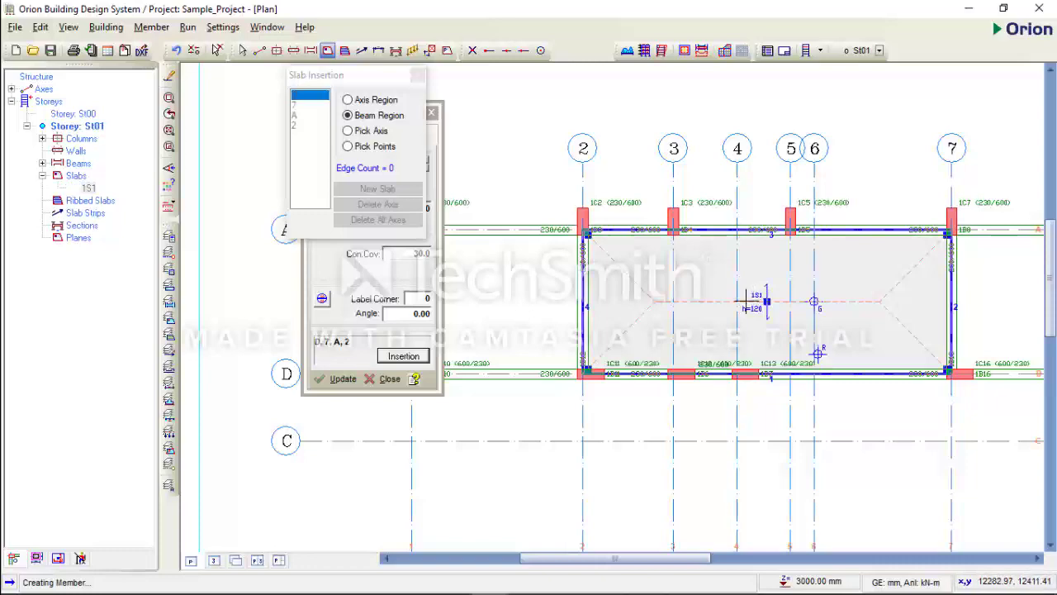
{"action": "key", "text": "ctrl+z"}
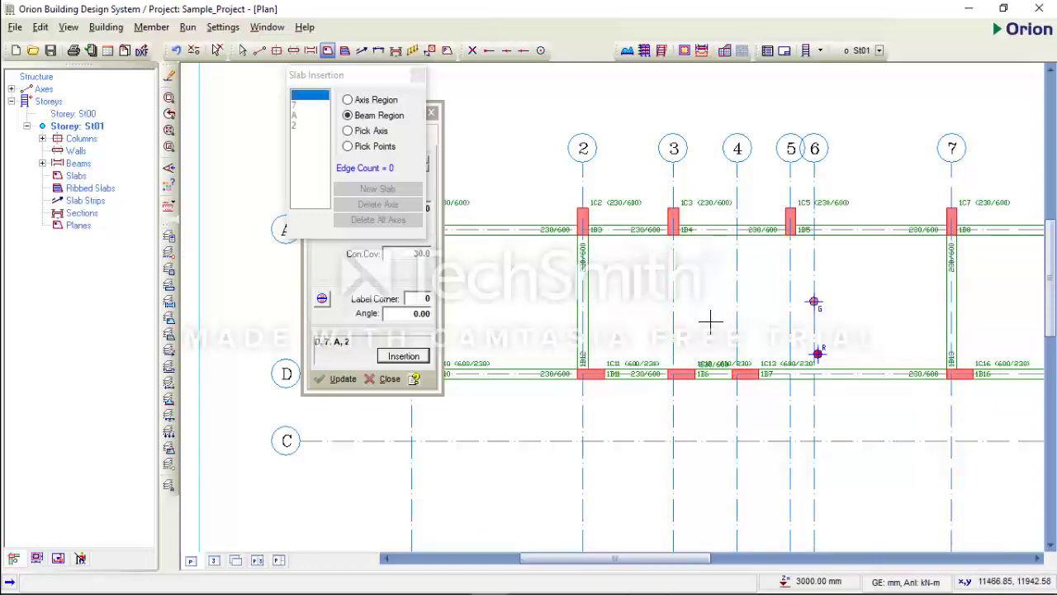
Examine which beam regions are detected in the plan around the area bounded by axes A, 6, D and 3.
{"action": "scroll", "coordinate": [724, 321], "scroll_direction": "down", "scroll_amount": 4}
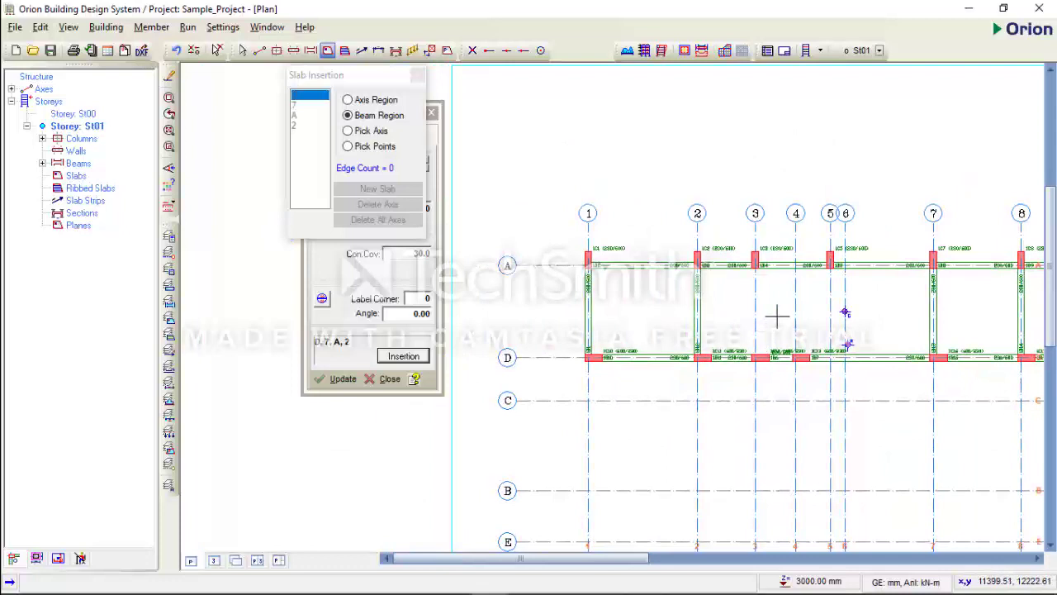
{"action": "scroll", "coordinate": [776, 315], "scroll_direction": "up", "scroll_amount": 1}
{"action": "middle_click_drag", "start_coordinate": [776, 315], "coordinate": [820, 315]}
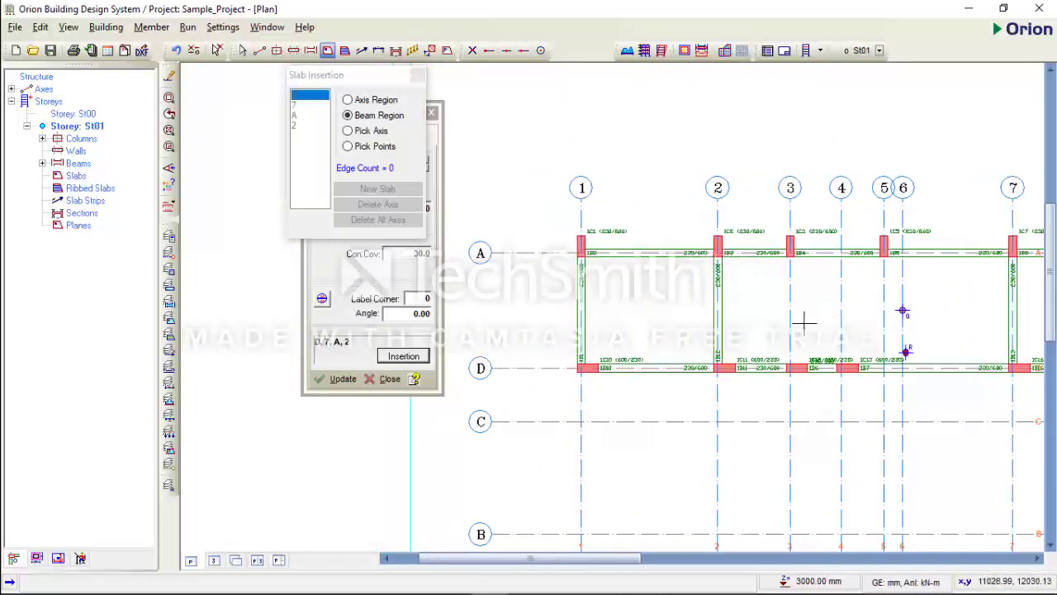
{"action": "left_click", "coordinate": [567, 315]}
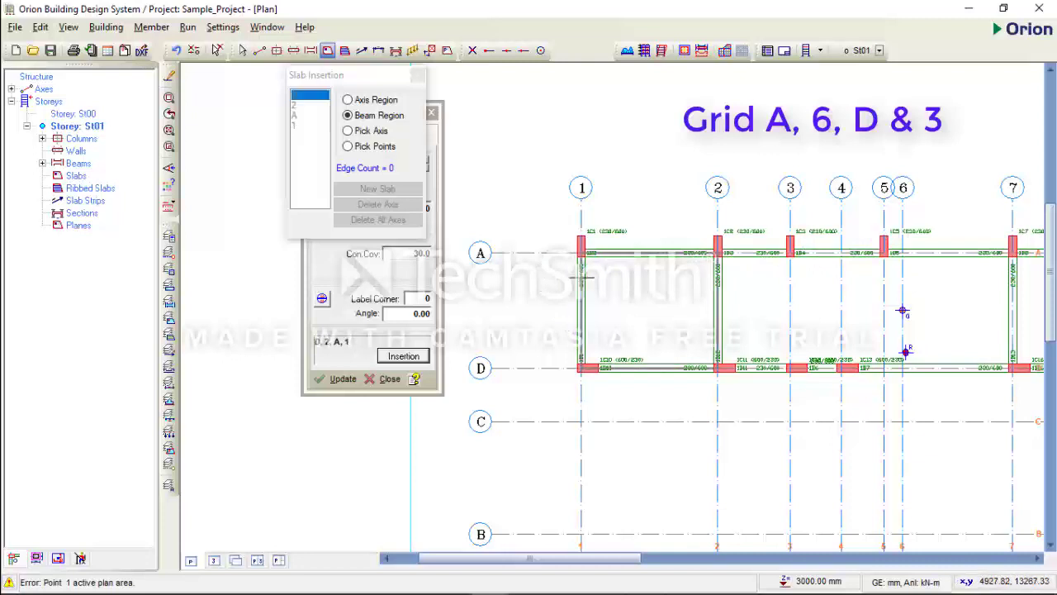
{"action": "left_click", "coordinate": [474, 368]}
{"action": "left_click", "coordinate": [784, 218]}
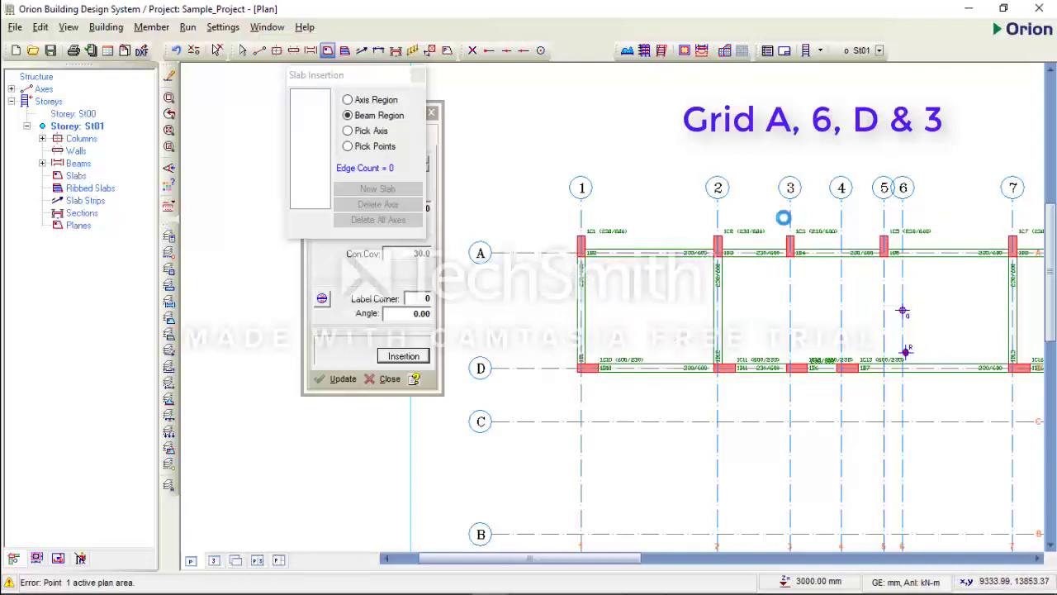
{"action": "left_click", "coordinate": [792, 316]}
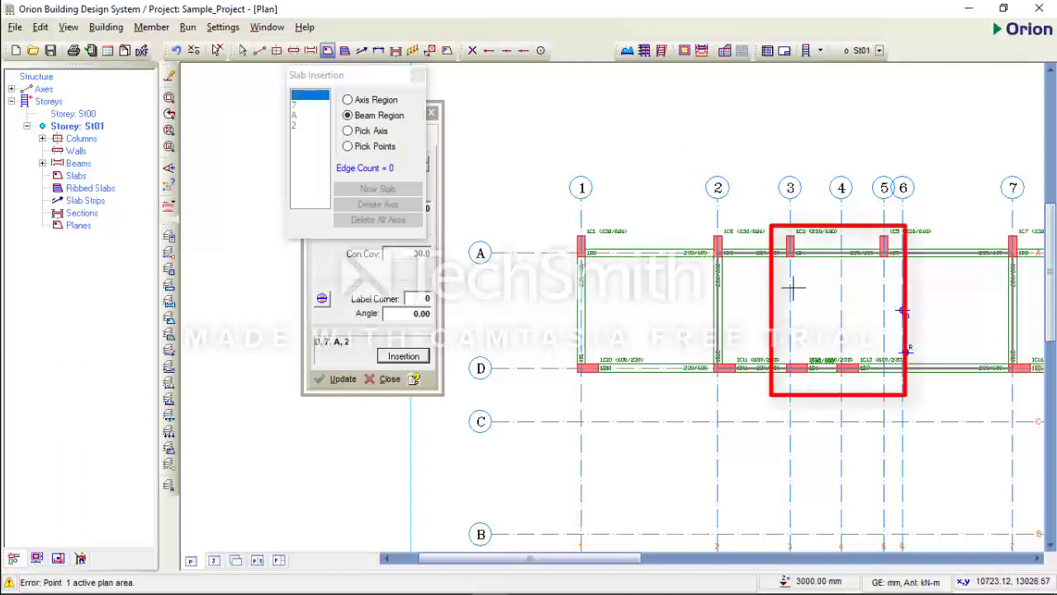
Insert a slab with the Pick Axis method bounded by axes 3, A, 6 and D, and remove it again.
{"action": "left_click", "coordinate": [363, 130]}
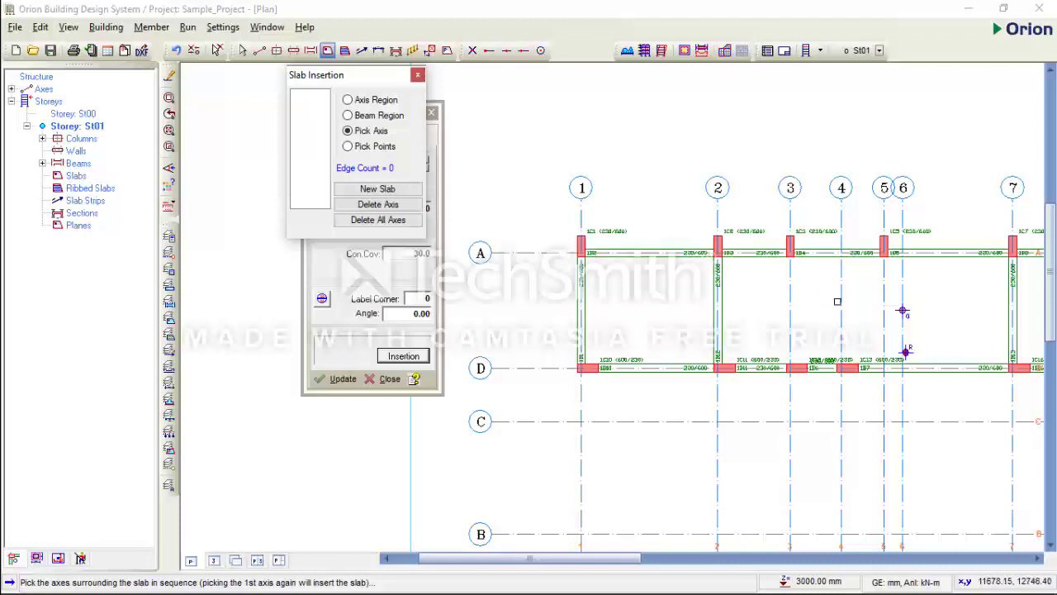
{"action": "middle_click_drag", "start_coordinate": [874, 292], "coordinate": [815, 290]}
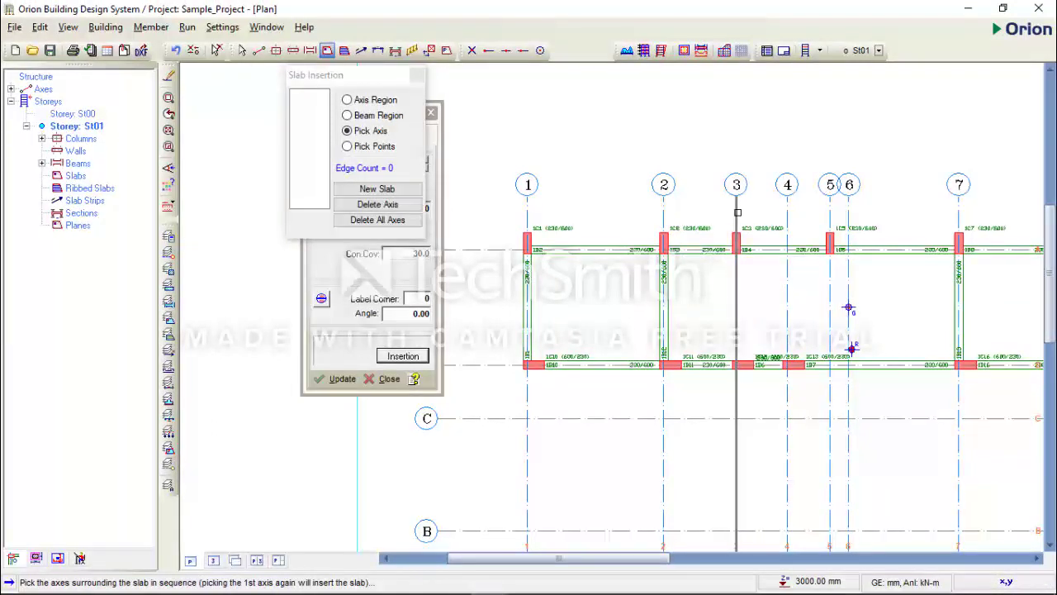
{"action": "left_click", "coordinate": [738, 212]}
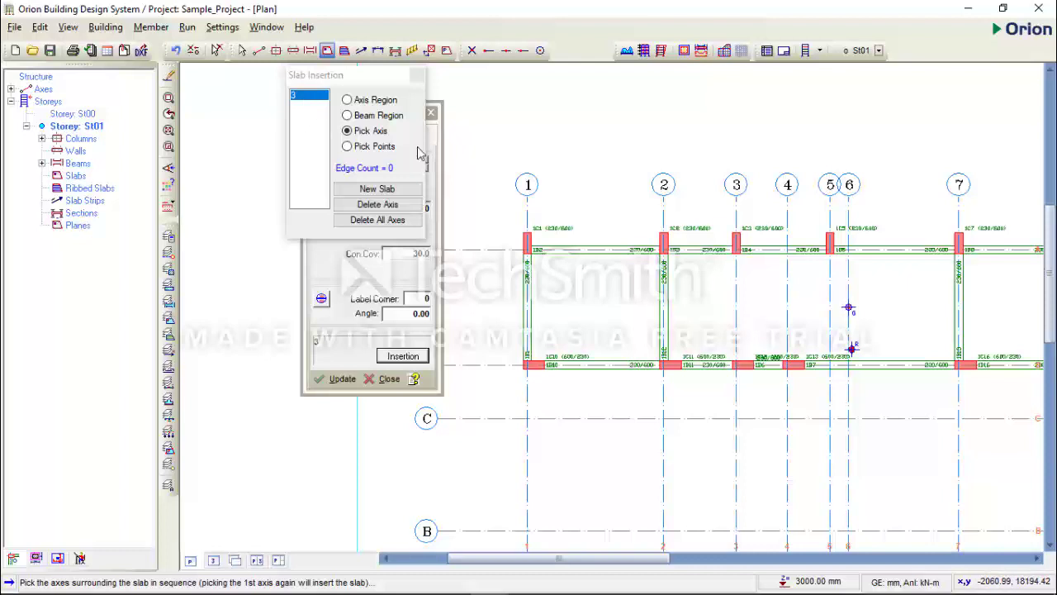
{"action": "scroll", "coordinate": [582, 198], "scroll_direction": "down", "scroll_amount": 1}
{"action": "left_click", "coordinate": [514, 237]}
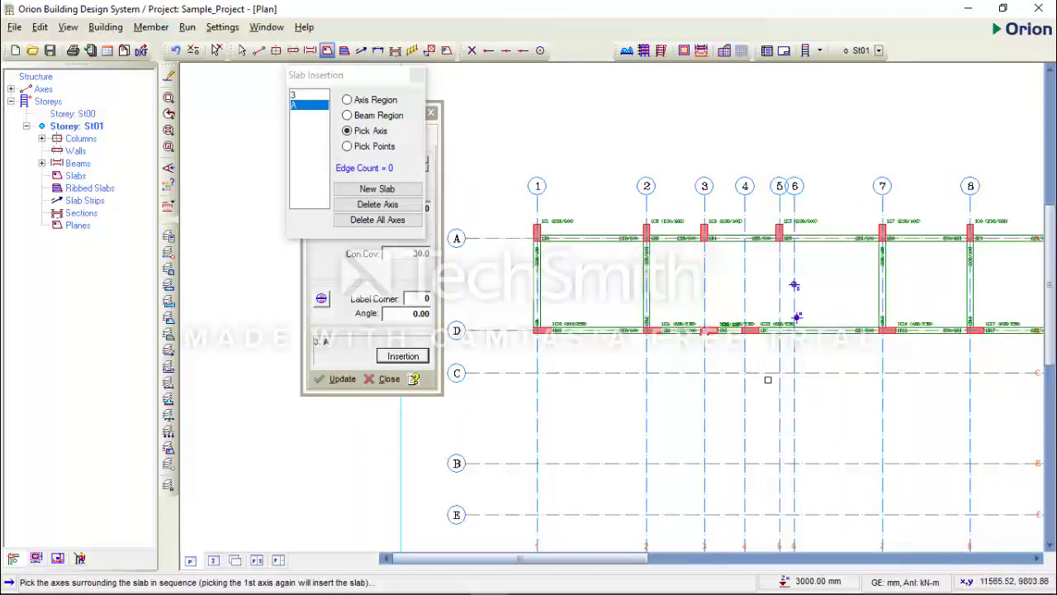
{"action": "left_click", "coordinate": [794, 352]}
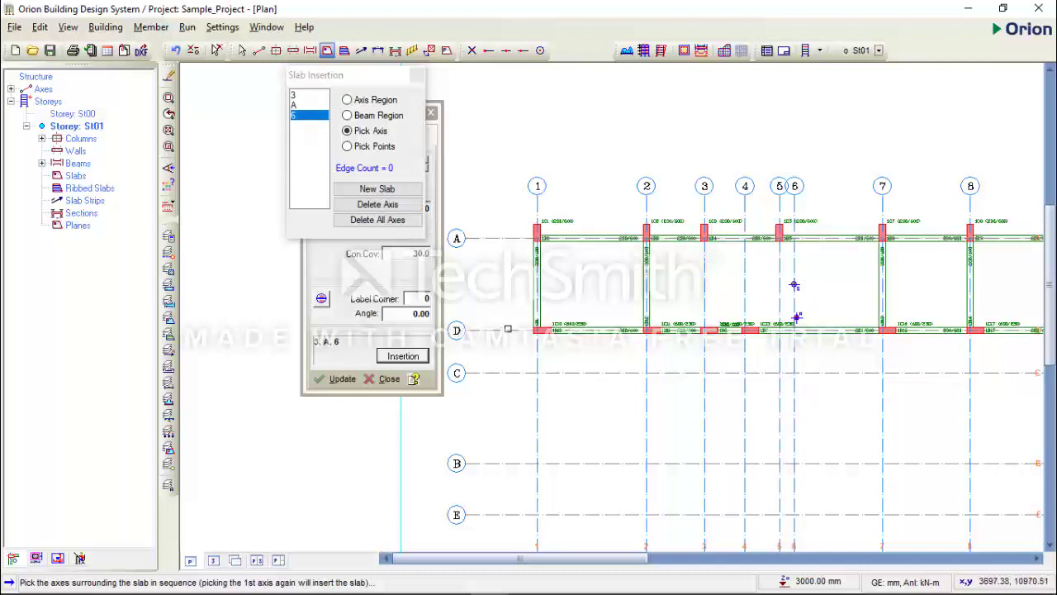
{"action": "left_click", "coordinate": [509, 332]}
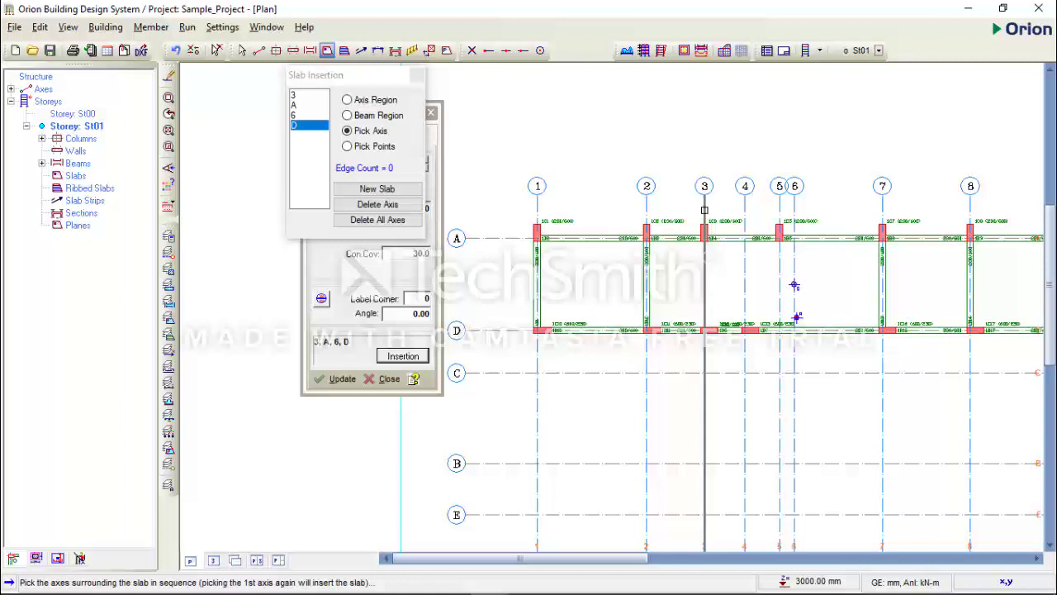
{"action": "left_click", "coordinate": [705, 210]}
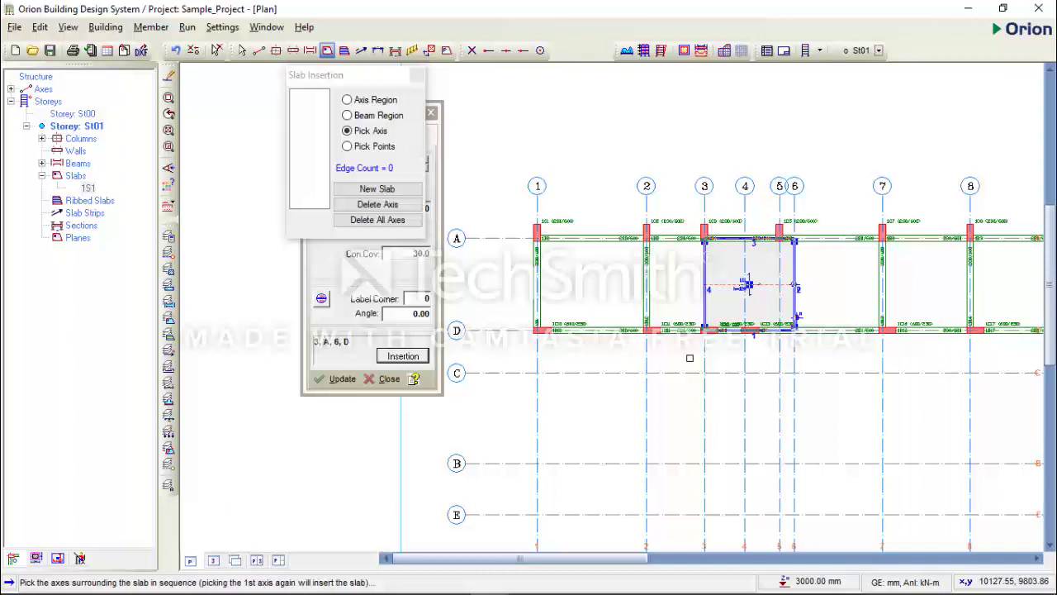
{"action": "key", "text": "Escape"}
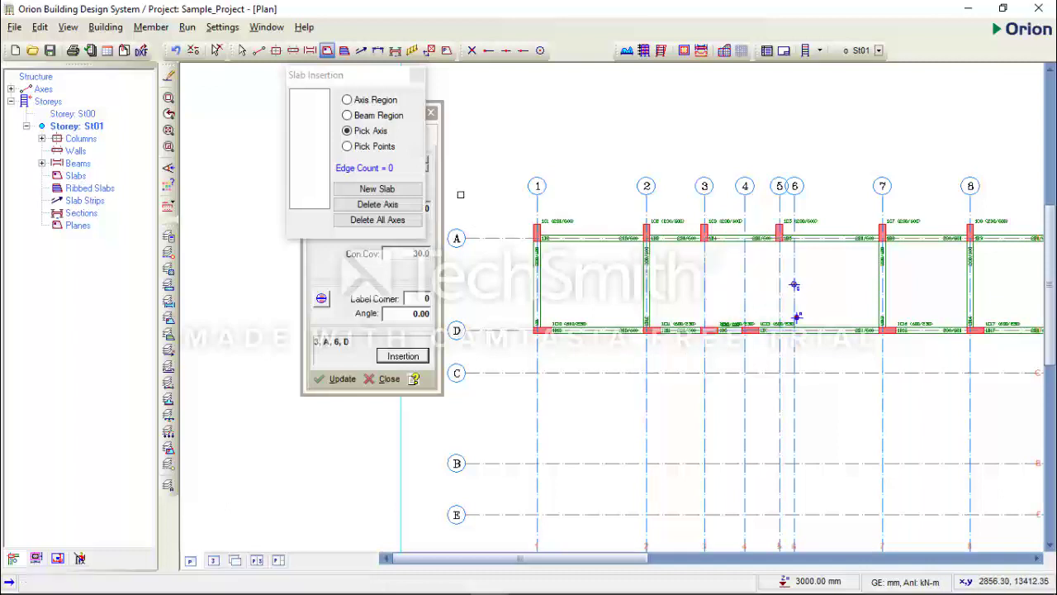
{"action": "left_click", "coordinate": [417, 76]}
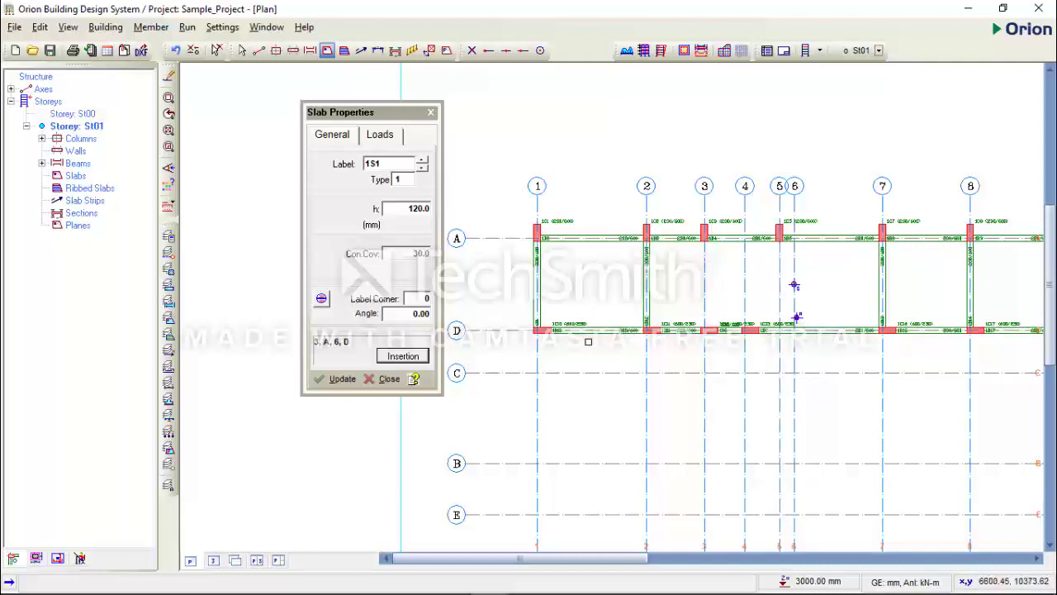
Set the new slab to type 12 with a cantilever length of 1500 mm and a slab width of 4000 mm.
{"action": "middle_click_drag", "start_coordinate": [616, 358], "coordinate": [694, 349]}
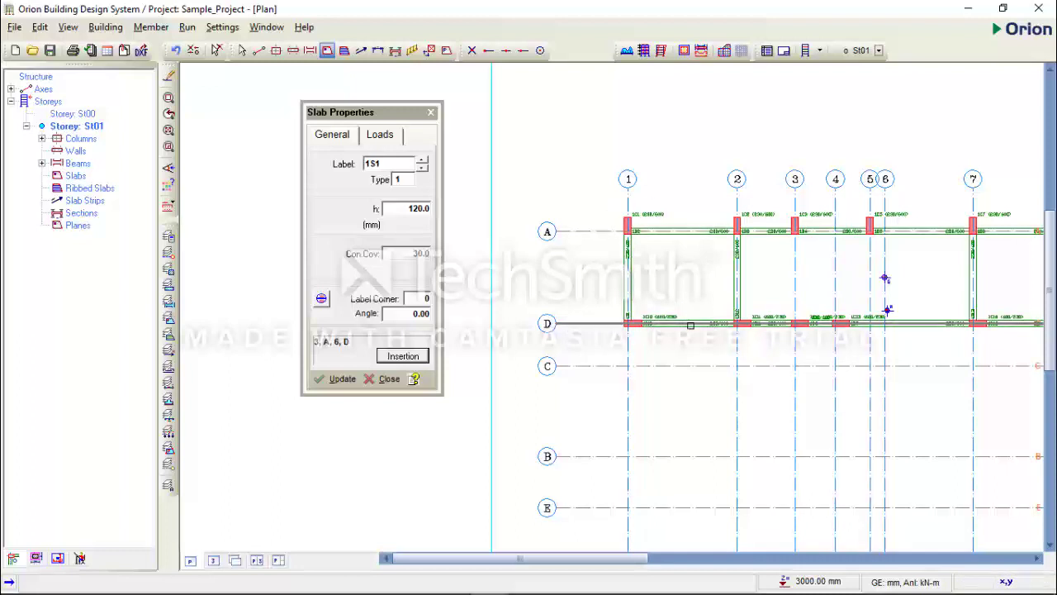
{"action": "scroll", "coordinate": [691, 326], "scroll_direction": "up", "scroll_amount": 2}
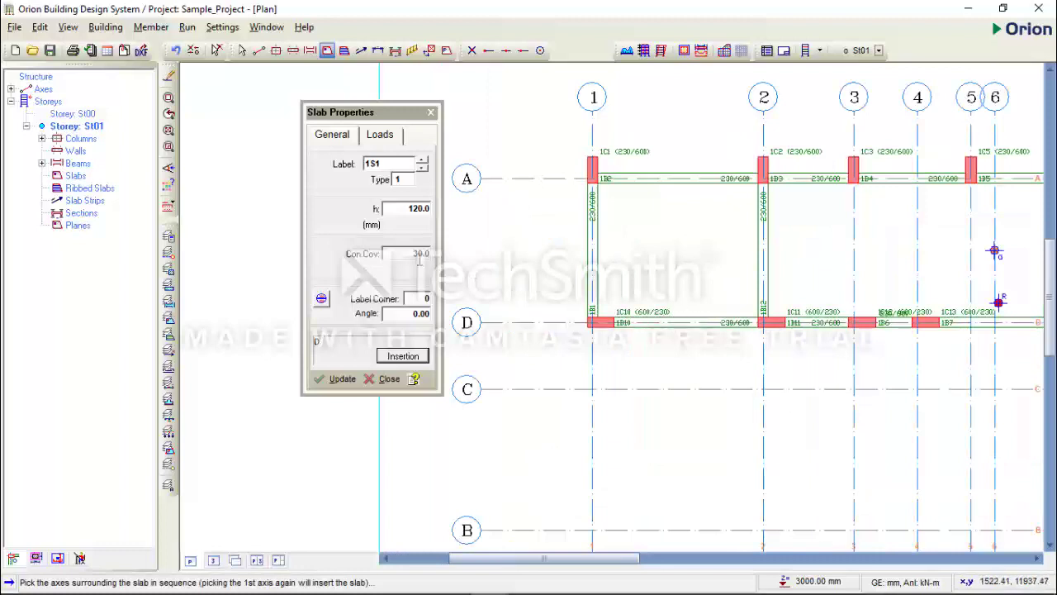
{"action": "left_click", "coordinate": [397, 180]}
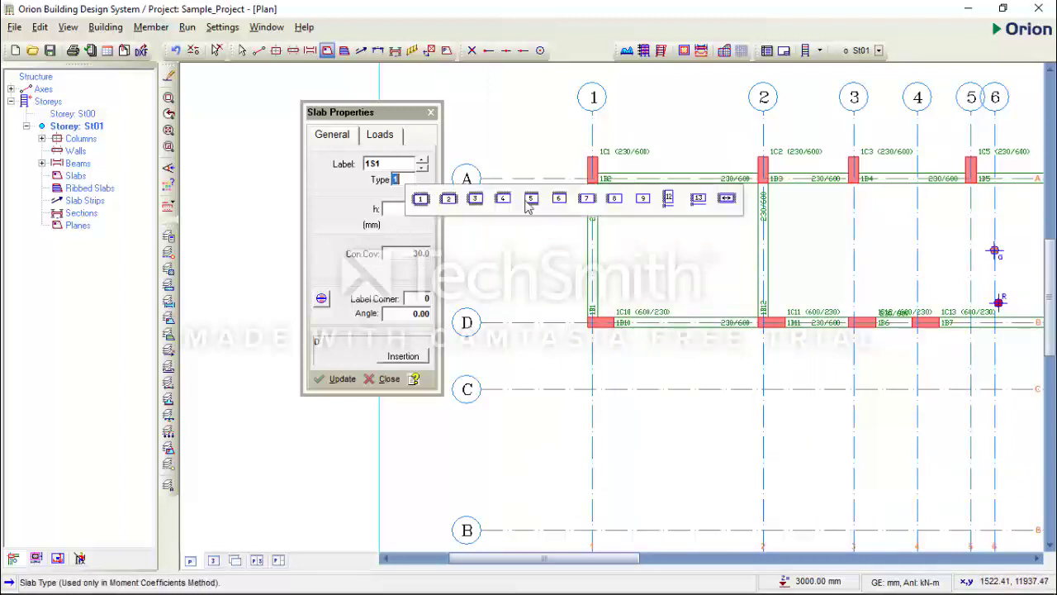
{"action": "left_click", "coordinate": [669, 206]}
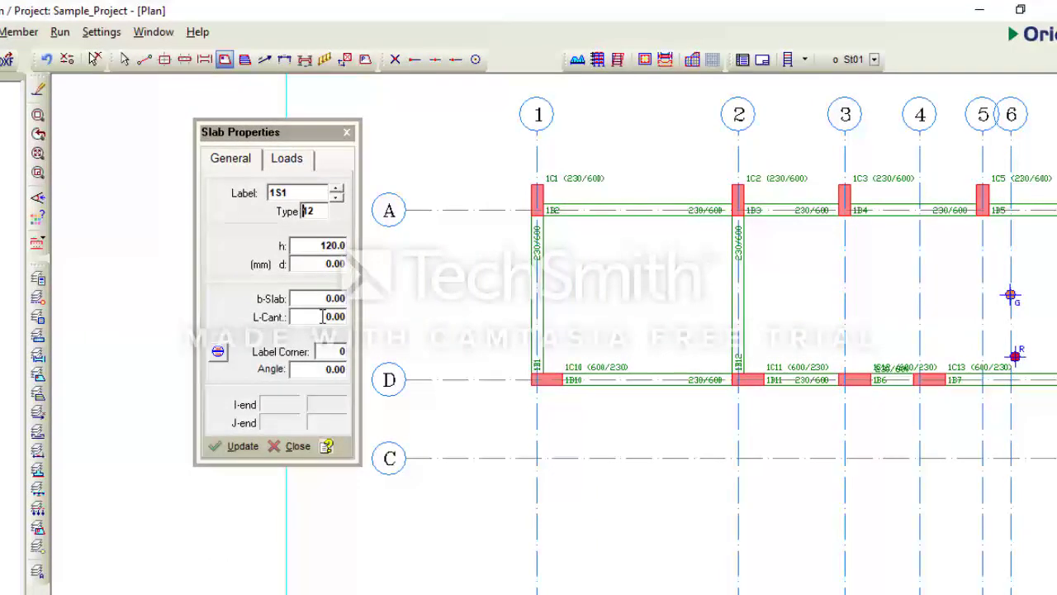
{"action": "left_click", "coordinate": [327, 316]}
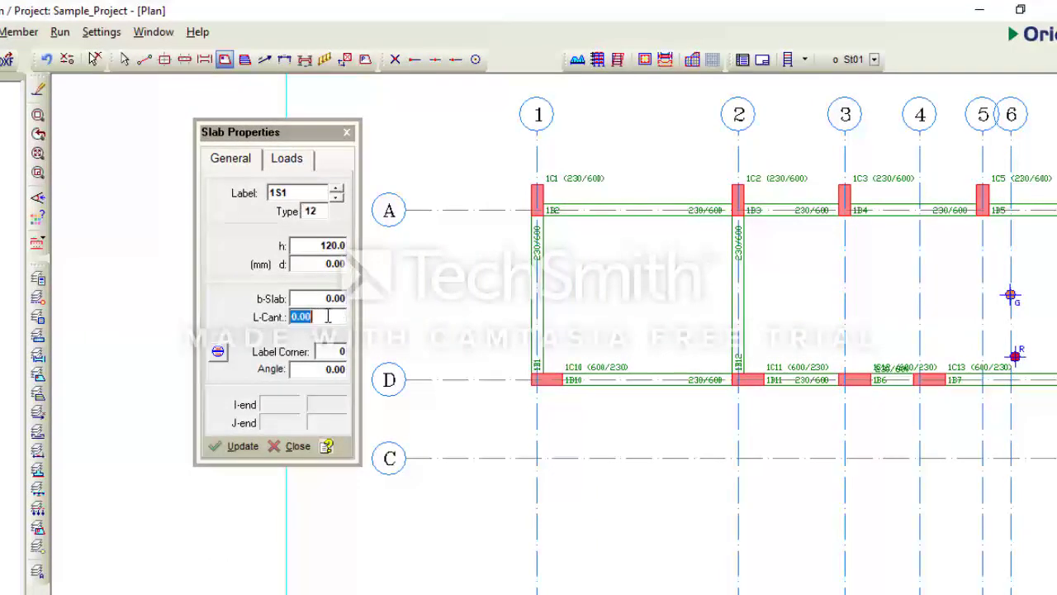
{"action": "type", "text": "1500"}
{"action": "left_click", "coordinate": [331, 302]}
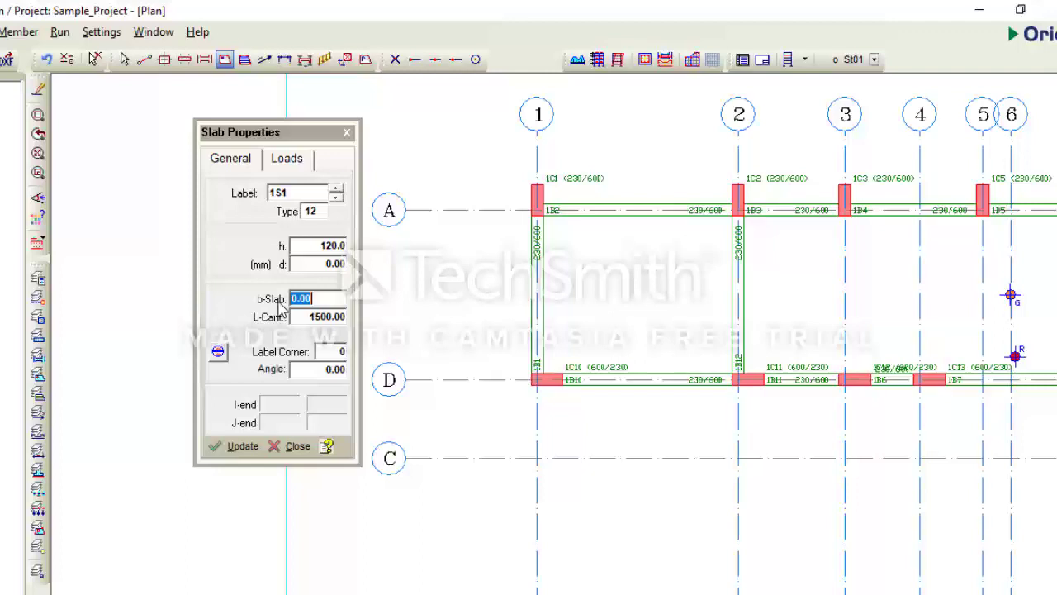
{"action": "type", "text": "4000"}
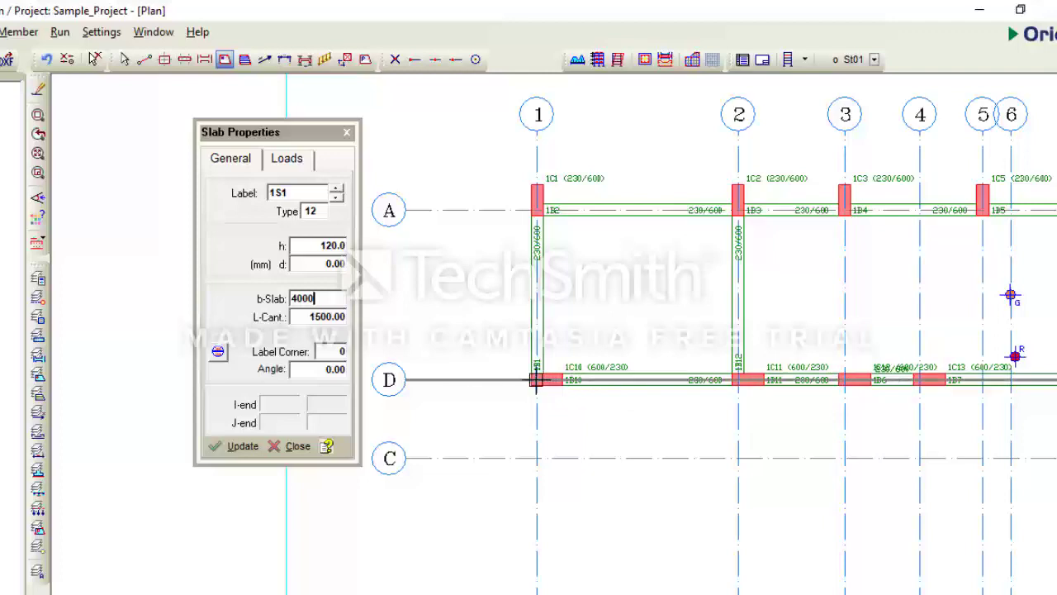
Insert the cantilever slab along axis D from its intersection with axis 1 to its intersection with axis 2.
{"action": "left_click", "coordinate": [536, 379]}
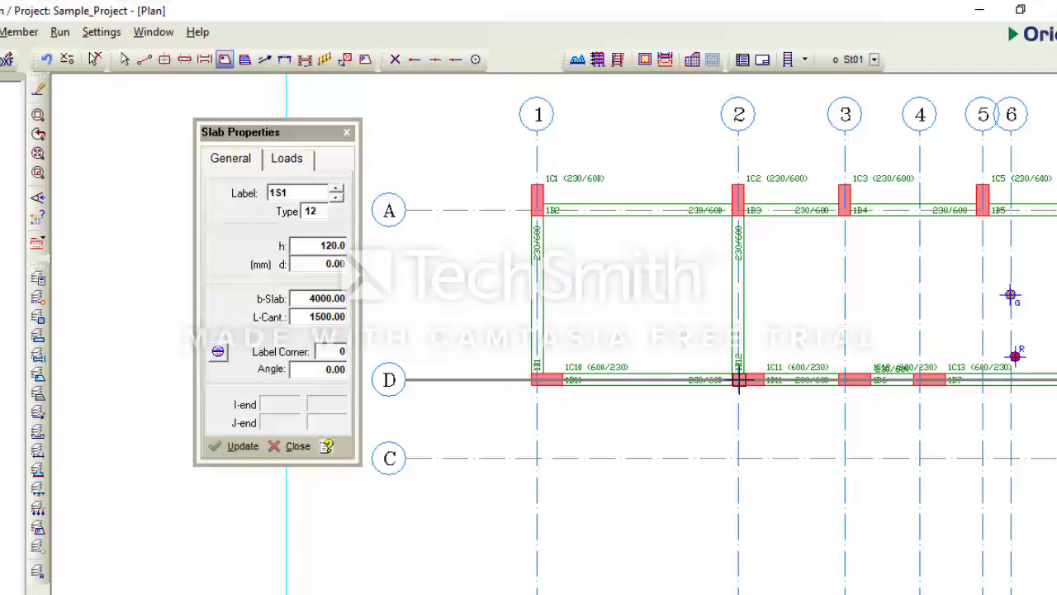
{"action": "left_click", "coordinate": [738, 379]}
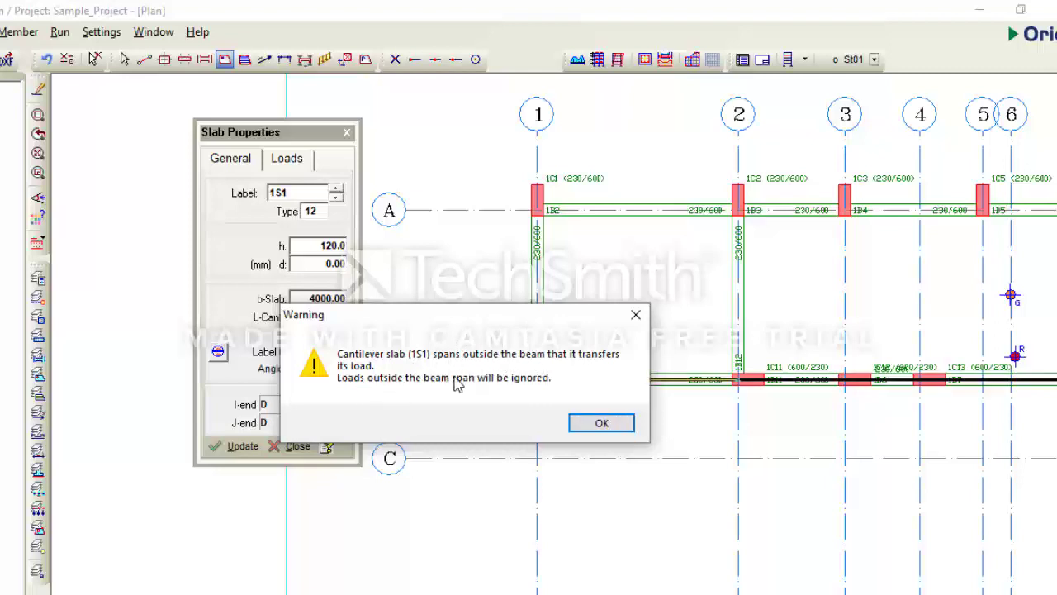
{"action": "left_click", "coordinate": [596, 423]}
Set the width of the cantilever slab below axis D to 3500 mm and update the slab.
{"action": "scroll", "coordinate": [731, 410], "scroll_direction": "up", "scroll_amount": 2}
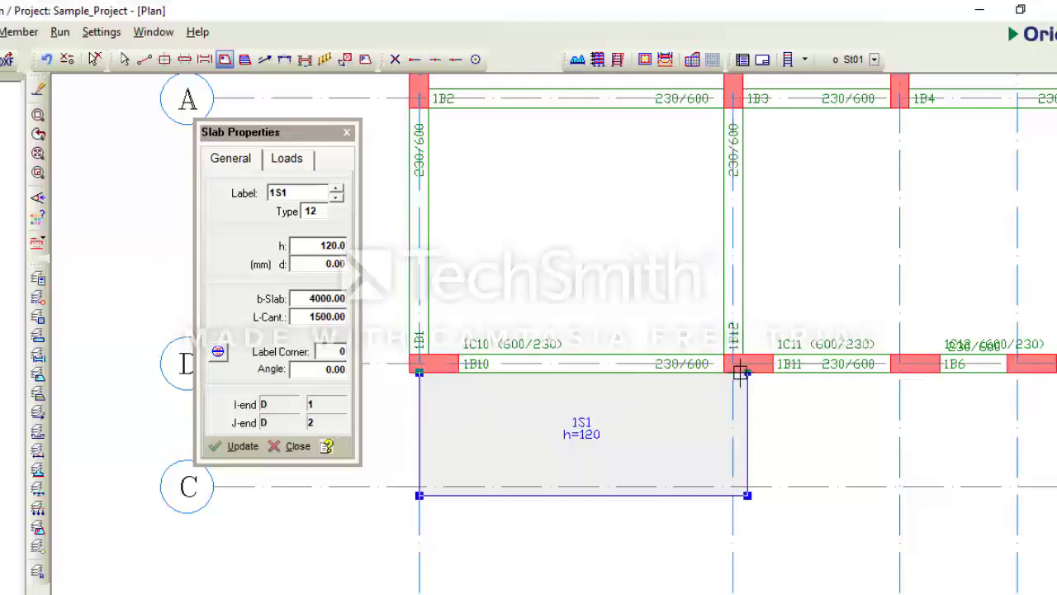
{"action": "scroll", "coordinate": [559, 401], "scroll_direction": "down", "scroll_amount": 2}
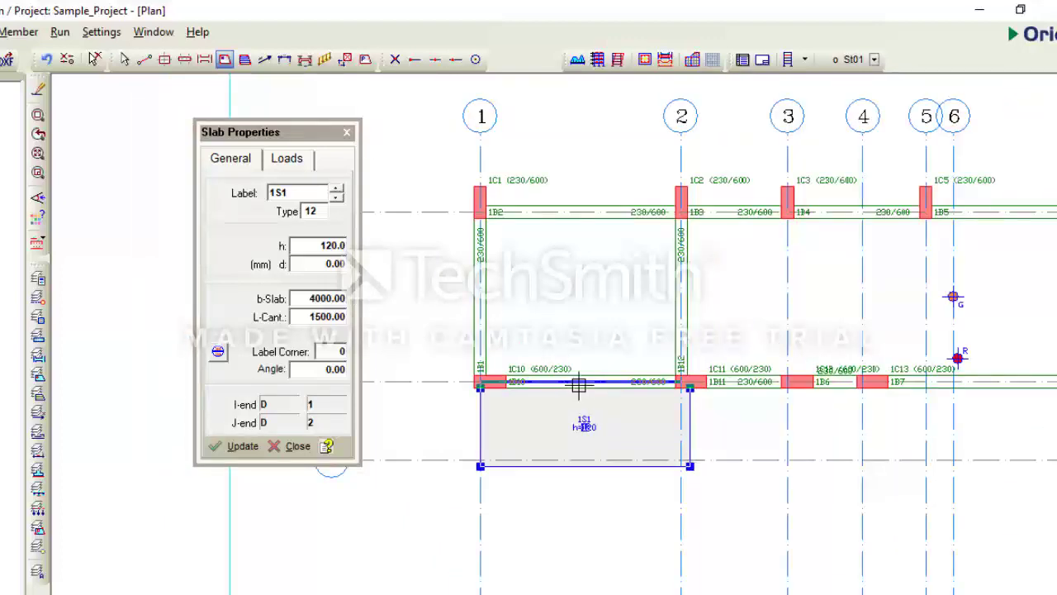
{"action": "scroll", "coordinate": [615, 384], "scroll_direction": "down", "scroll_amount": 1}
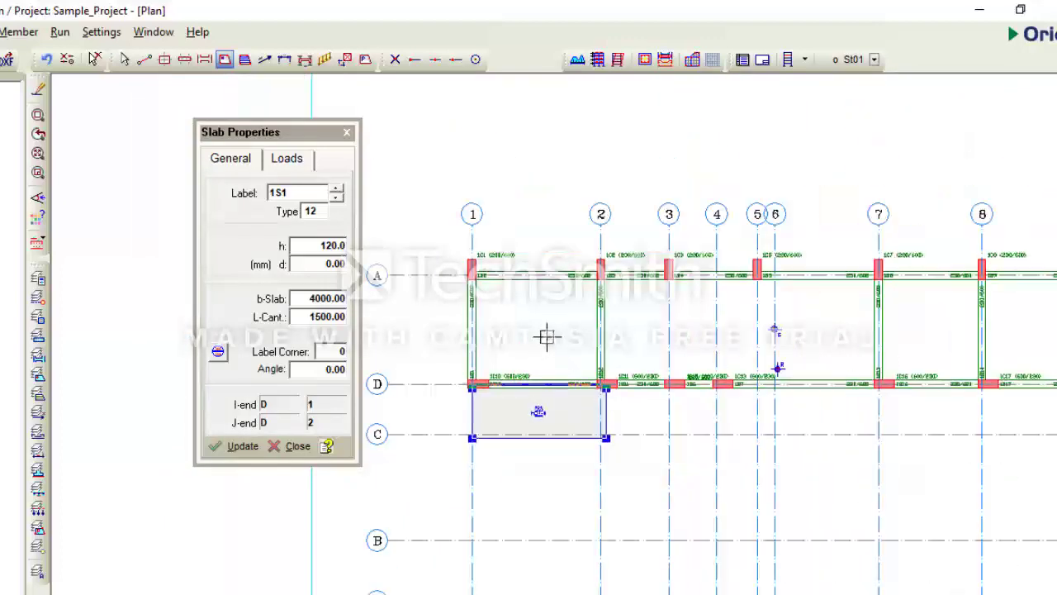
{"action": "scroll", "coordinate": [621, 395], "scroll_direction": "up", "scroll_amount": 1}
{"action": "scroll", "coordinate": [601, 385], "scroll_direction": "up", "scroll_amount": 1}
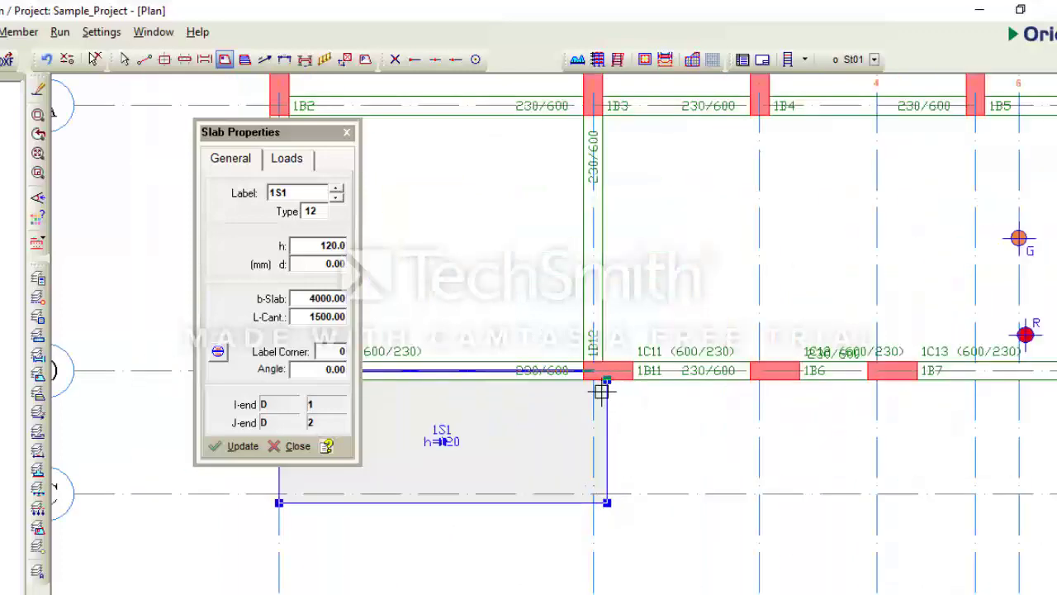
{"action": "scroll", "coordinate": [601, 383], "scroll_direction": "up", "scroll_amount": 1}
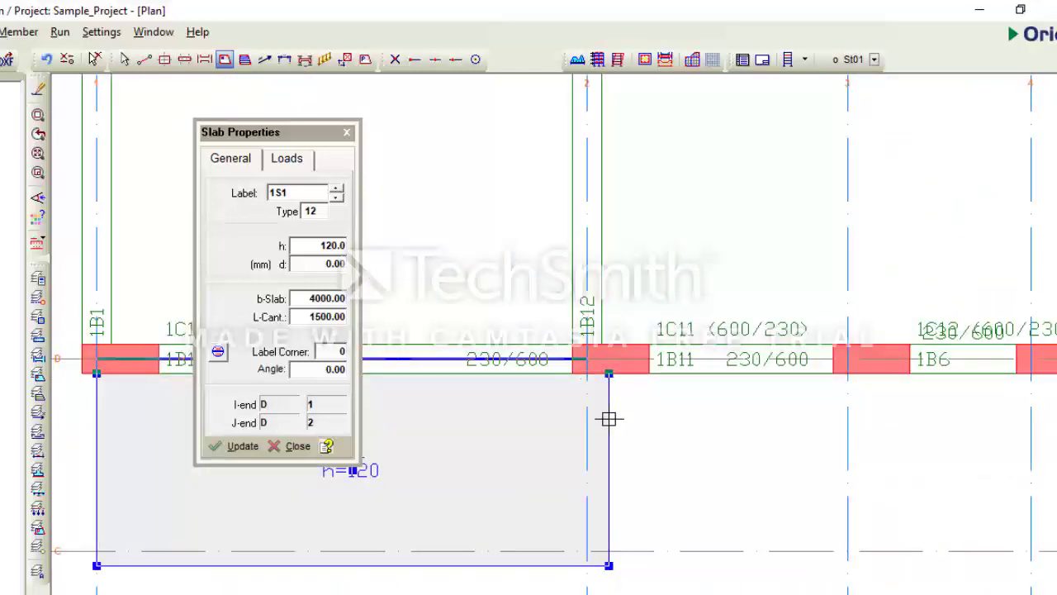
{"action": "scroll", "coordinate": [611, 404], "scroll_direction": "down", "scroll_amount": 1}
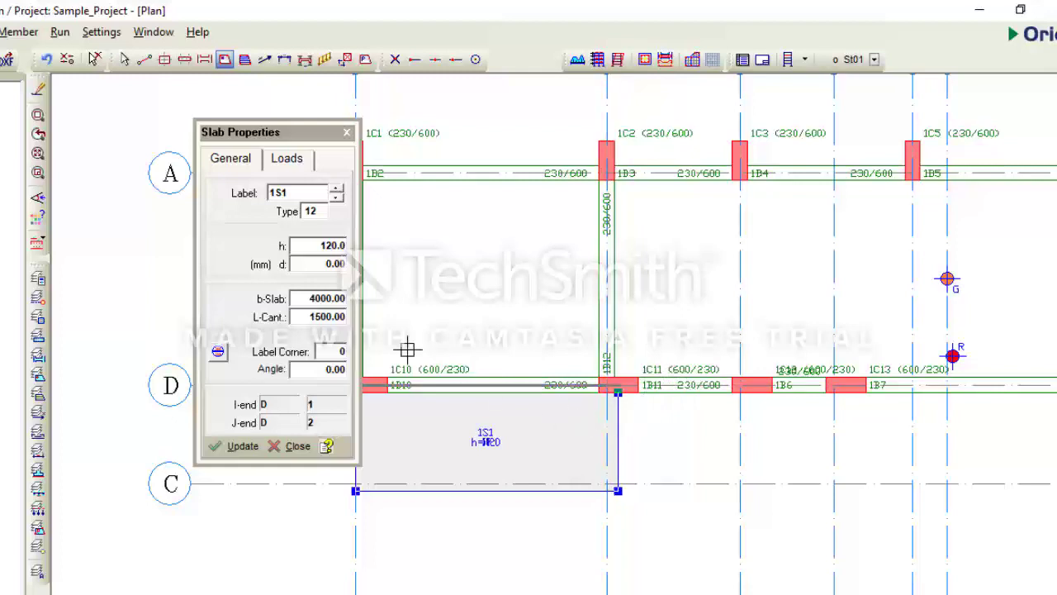
{"action": "double_click", "coordinate": [305, 299]}
{"action": "type", "text": "3"}
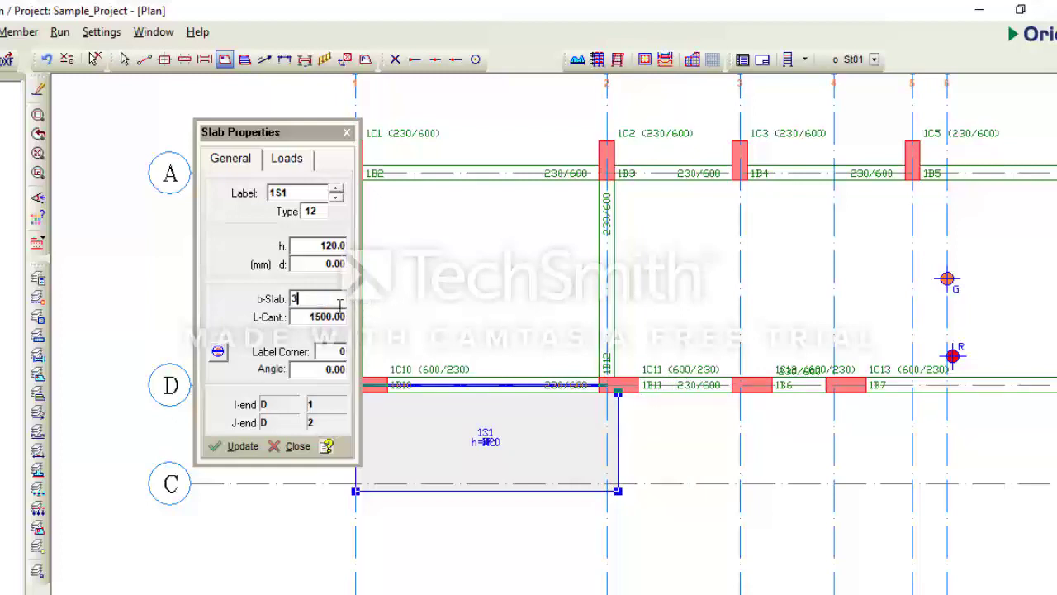
{"action": "type", "text": "500"}
{"action": "left_click", "coordinate": [247, 445]}
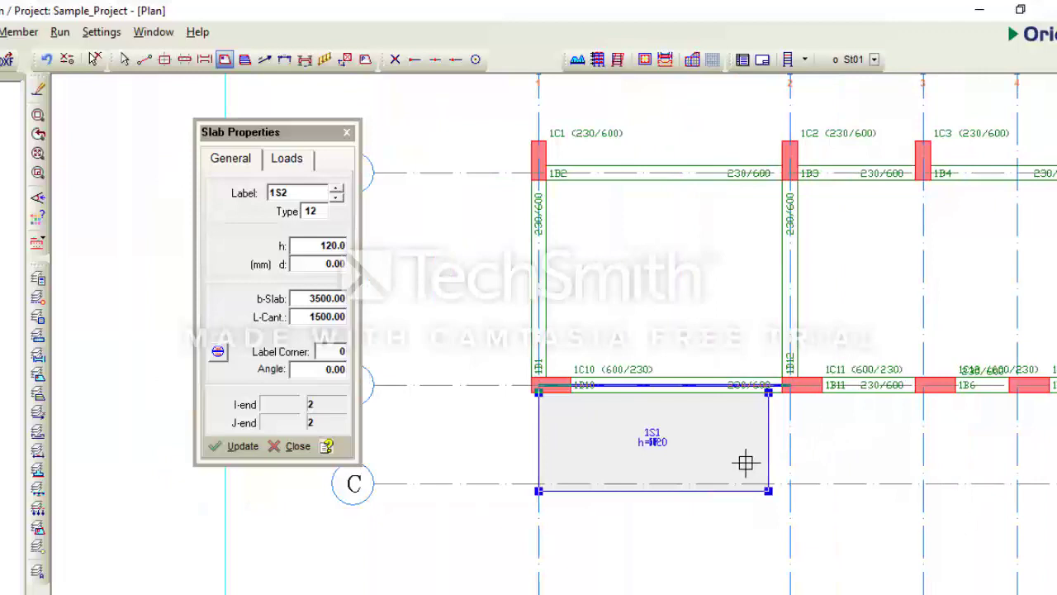
Save the pending project changes and review the cantilever slab's general and load properties.
{"action": "left_click", "coordinate": [286, 159]}
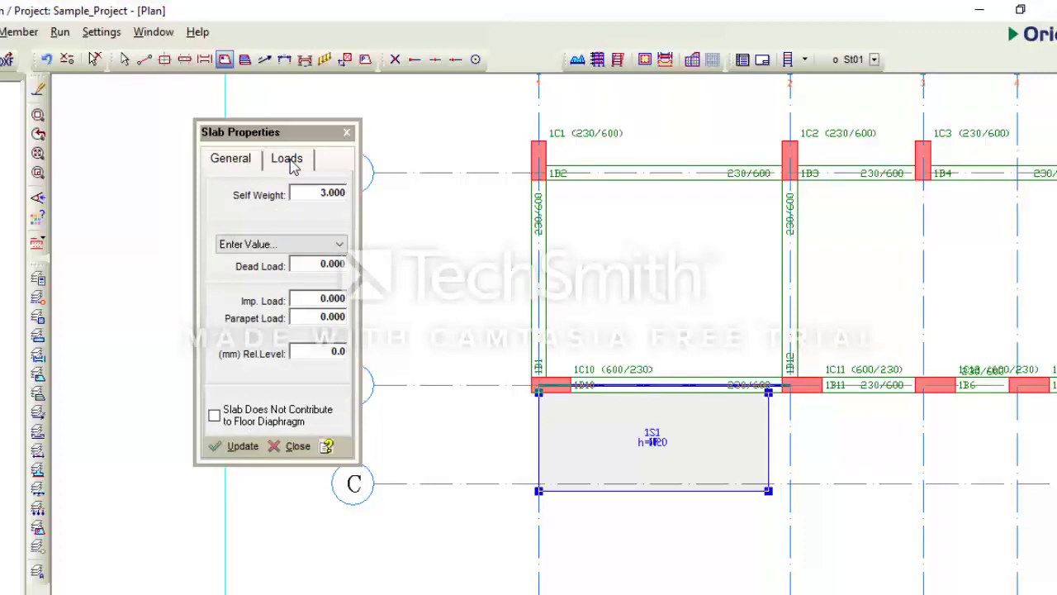
{"action": "left_click", "coordinate": [322, 193]}
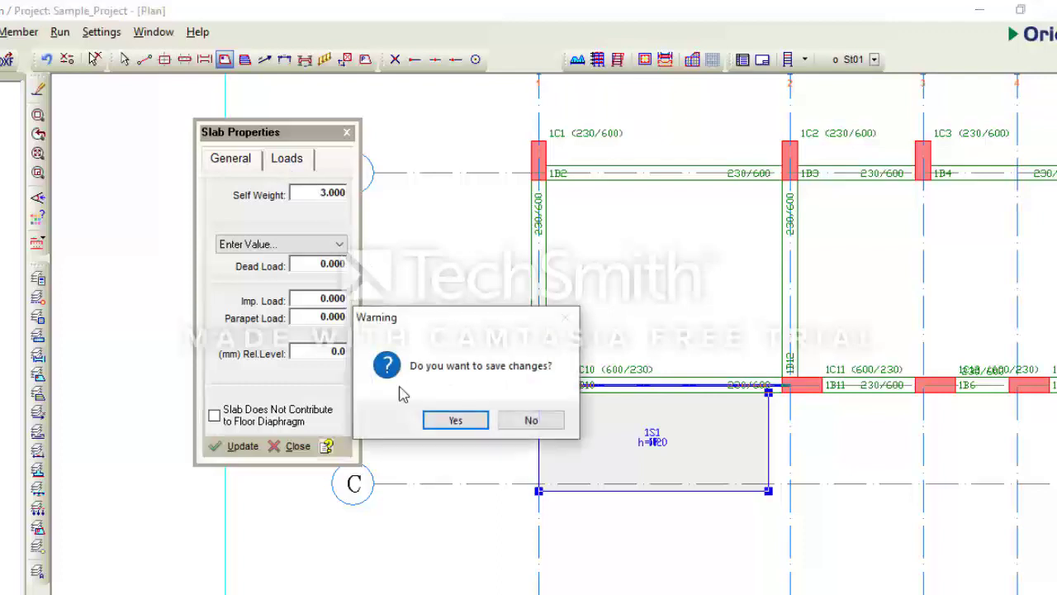
{"action": "left_click", "coordinate": [446, 419]}
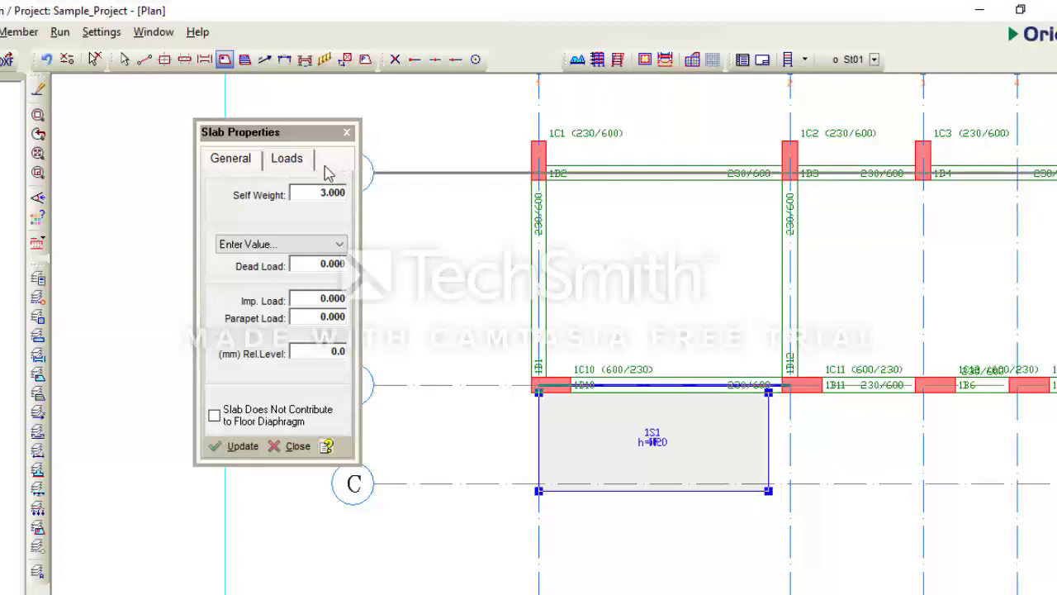
{"action": "left_click", "coordinate": [234, 161]}
{"action": "left_click", "coordinate": [276, 167]}
{"action": "left_click", "coordinate": [252, 161]}
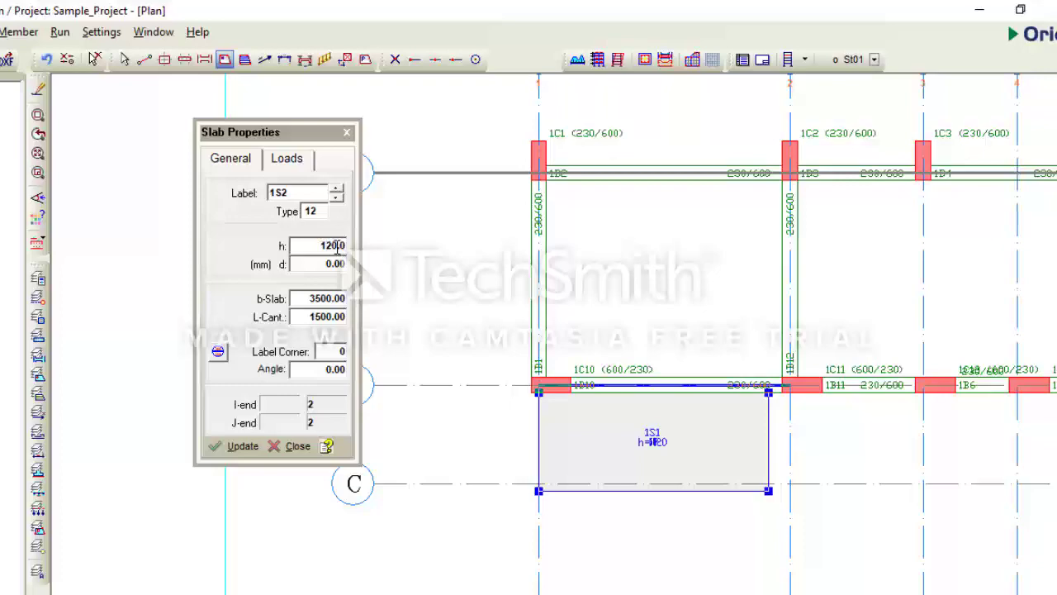
{"action": "left_click", "coordinate": [291, 161]}
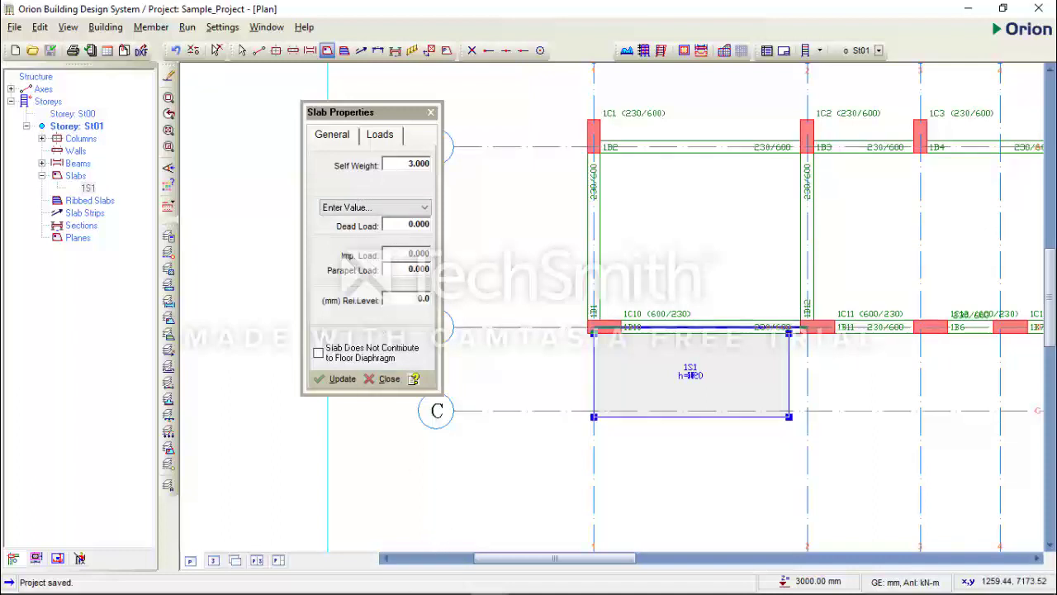
Switch to the Calculator and multiply 25 by 0.12 to check the slab's self weight.
{"action": "left_click", "coordinate": [490, 578]}
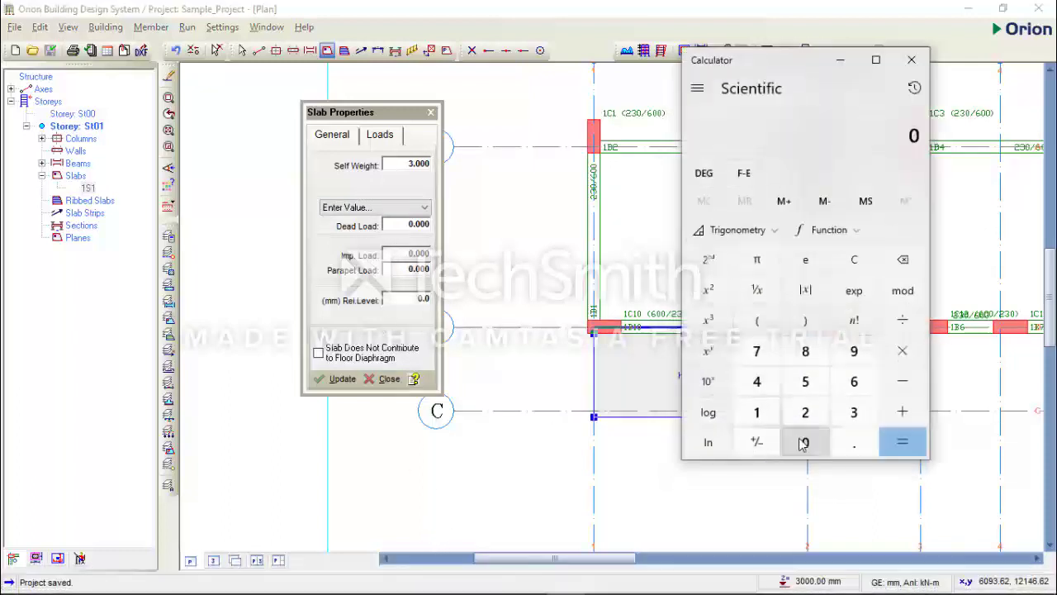
{"action": "left_click", "coordinate": [803, 408]}
{"action": "left_click", "coordinate": [803, 379]}
{"action": "left_click", "coordinate": [900, 352]}
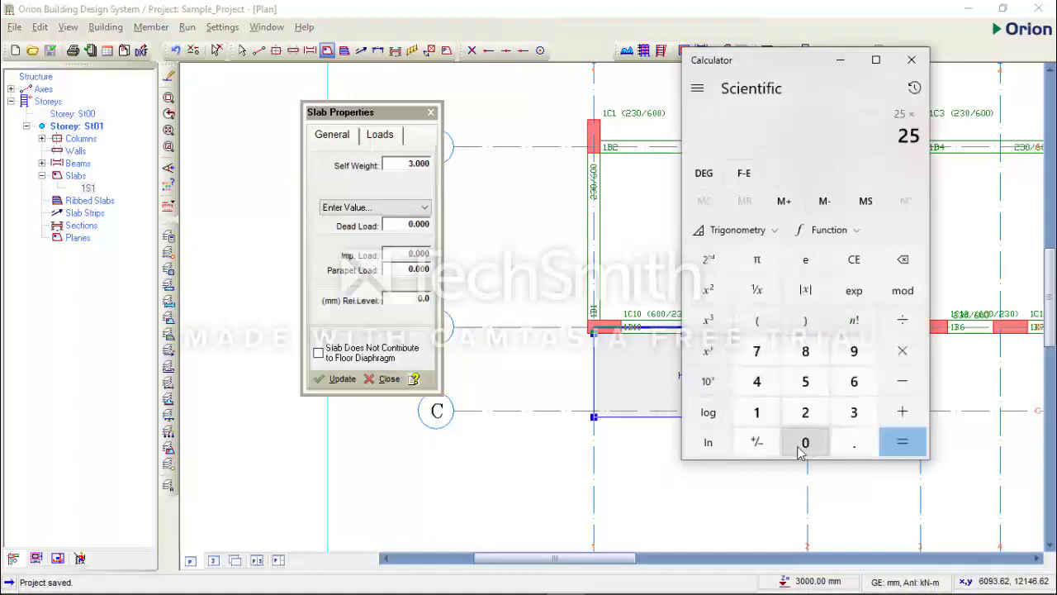
{"action": "left_click", "coordinate": [801, 446]}
{"action": "left_click", "coordinate": [756, 410]}
{"action": "left_click", "coordinate": [902, 261]}
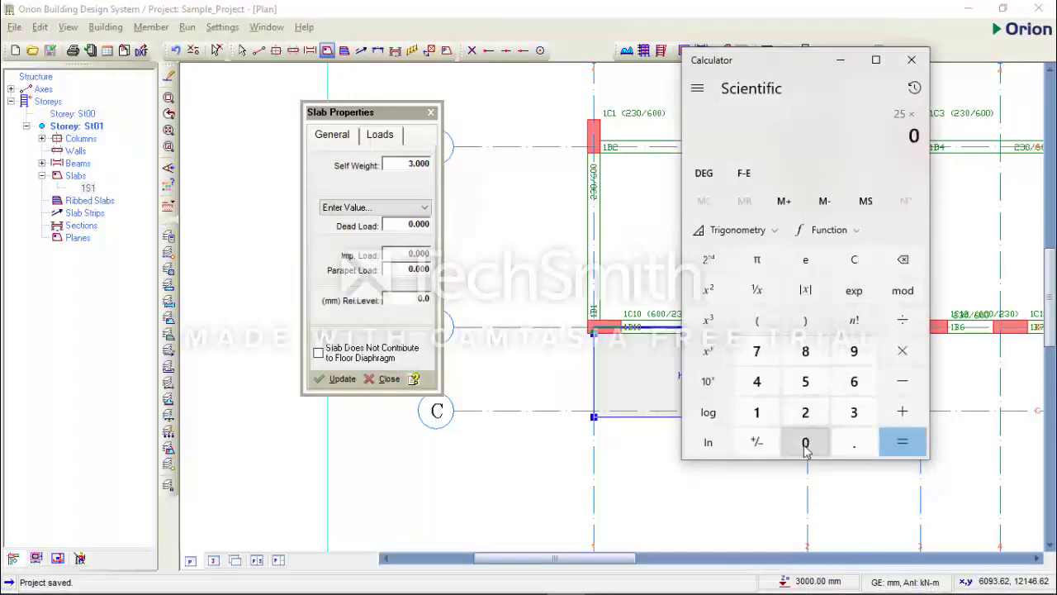
{"action": "left_click", "coordinate": [853, 442]}
{"action": "left_click", "coordinate": [756, 411]}
{"action": "left_click", "coordinate": [805, 411]}
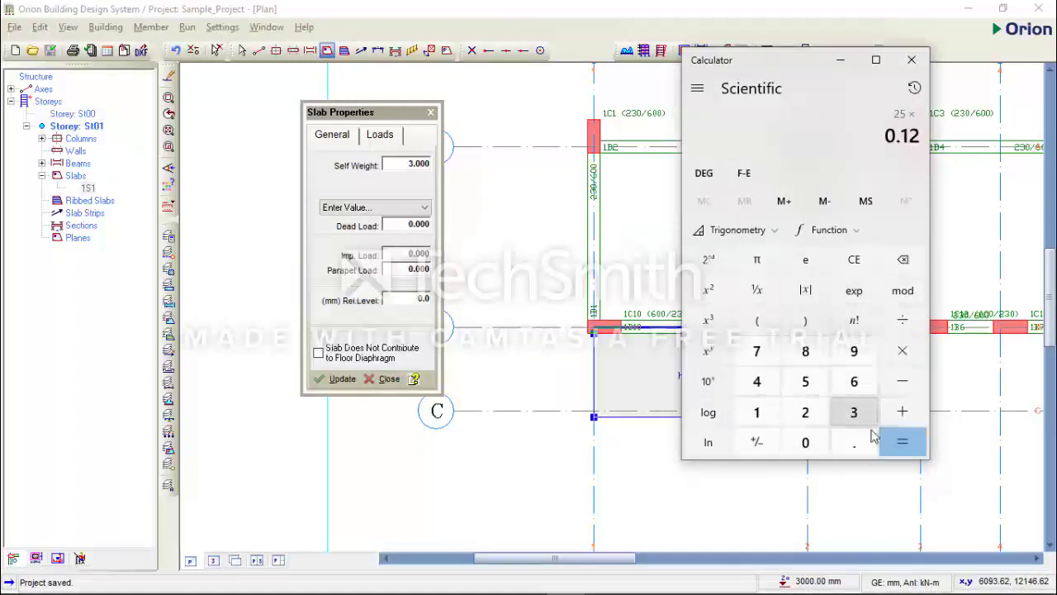
{"action": "left_click", "coordinate": [895, 440]}
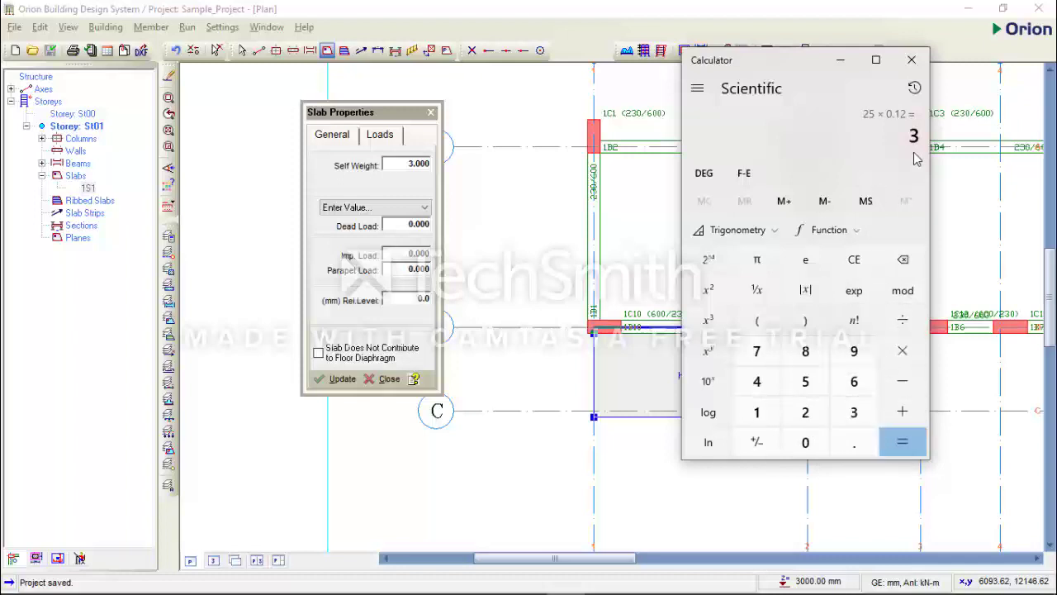
Set the slab depth h to 200 mm and check the recalculated self weight among its loads.
{"action": "left_click", "coordinate": [334, 141]}
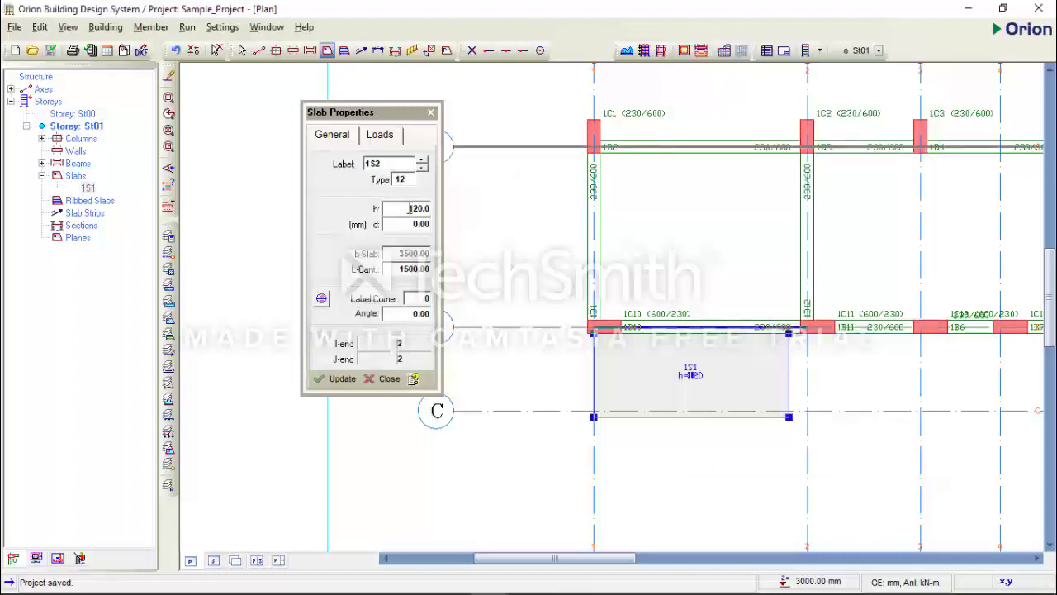
{"action": "double_click", "coordinate": [408, 208]}
{"action": "type", "text": "200"}
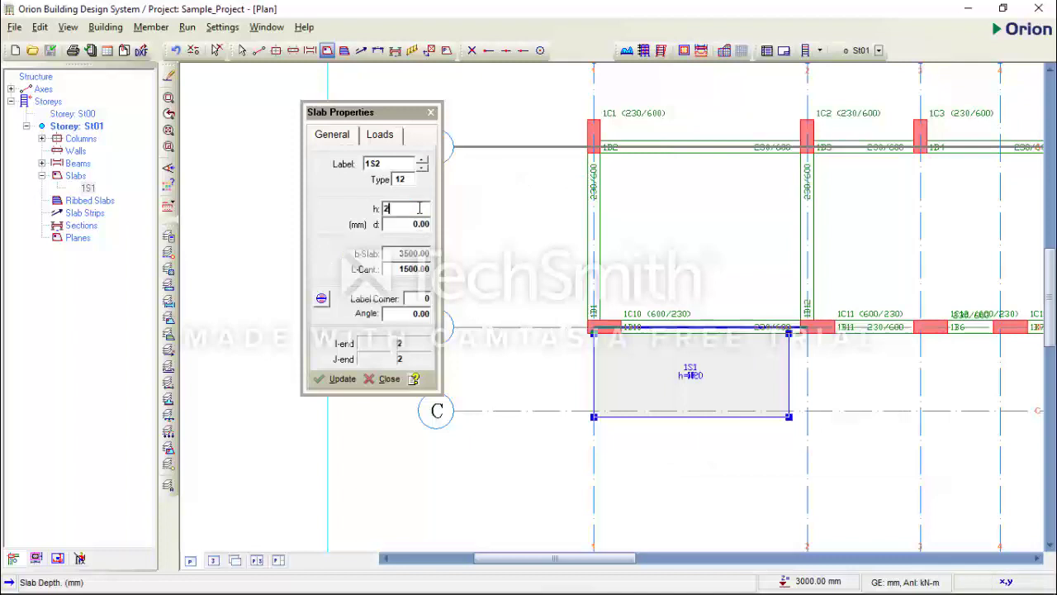
{"action": "left_click", "coordinate": [382, 137]}
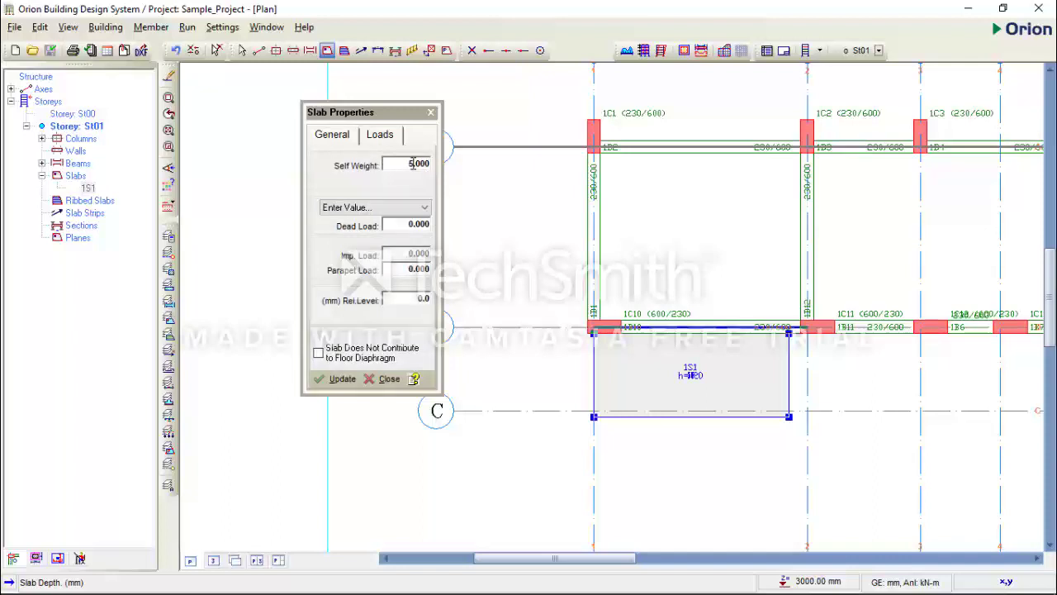
{"action": "left_click", "coordinate": [349, 139]}
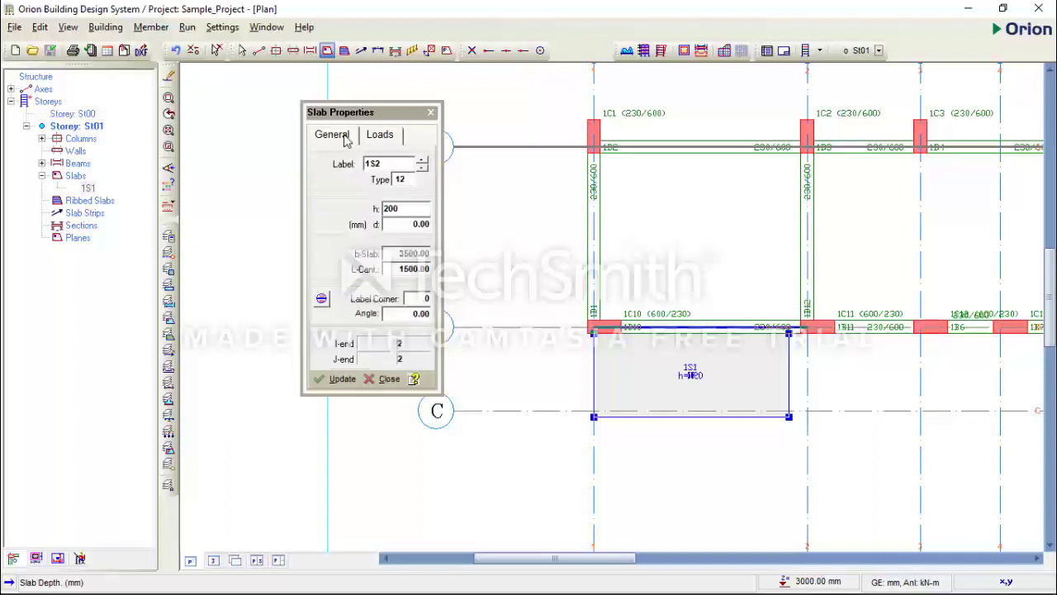
{"action": "left_click", "coordinate": [381, 136]}
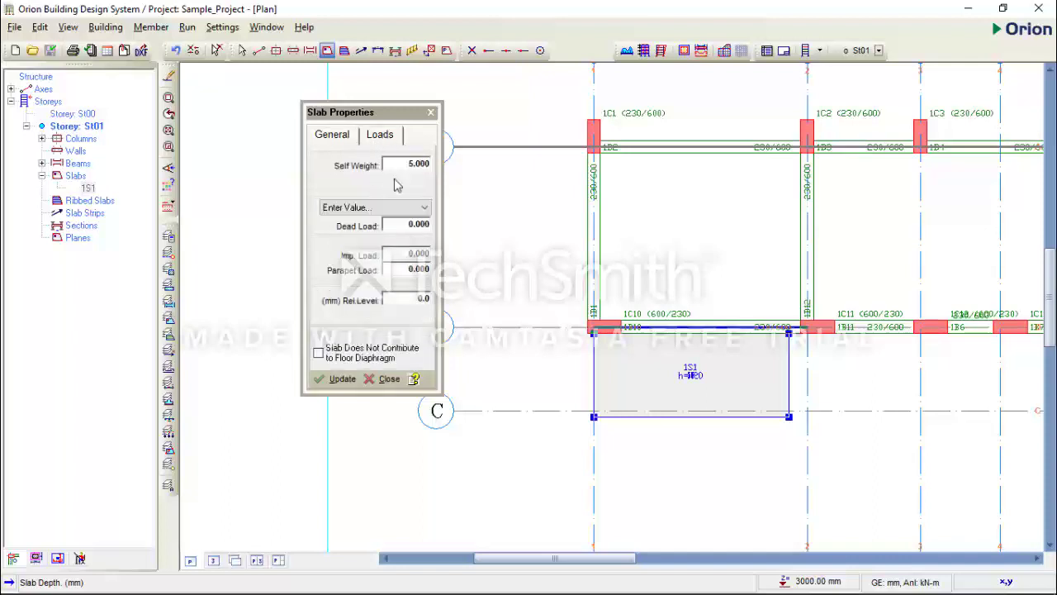
{"action": "left_click", "coordinate": [404, 169]}
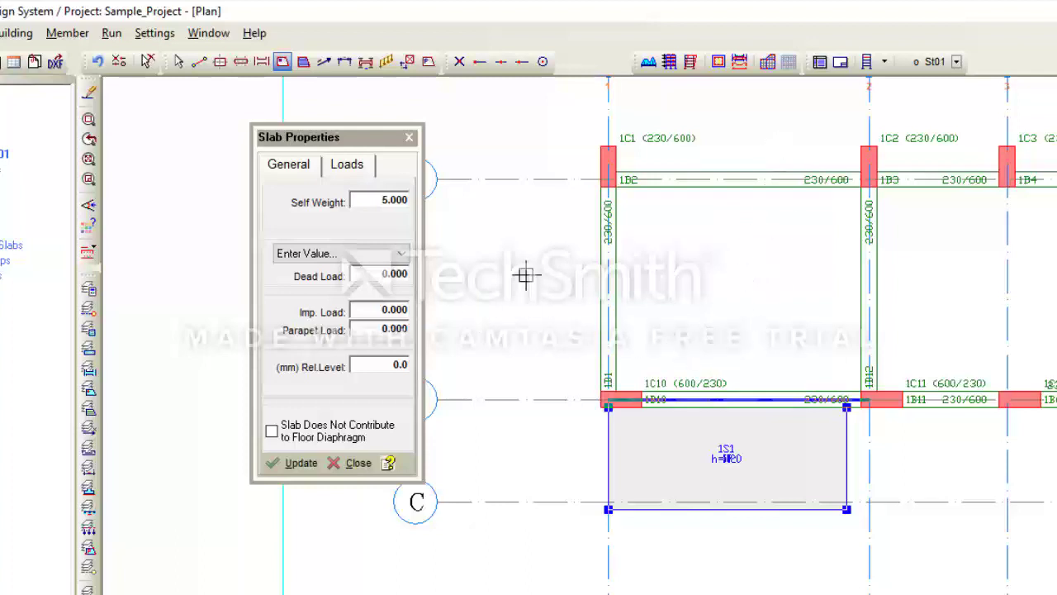
Switch to the reinforced concrete design manual in Adobe Acrobat Reader and read the dead loads in section 3.2, returning to Orion.
{"action": "double_click", "coordinate": [381, 277]}
{"action": "left_click_drag", "start_coordinate": [384, 275], "coordinate": [353, 278]}
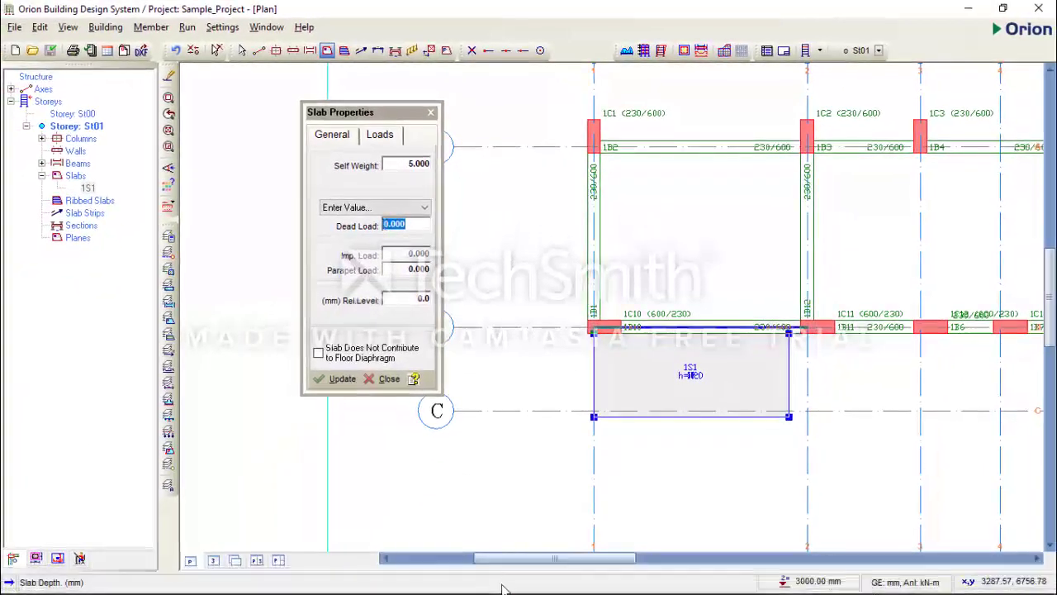
{"action": "mouse_move", "coordinate": [490, 579]}
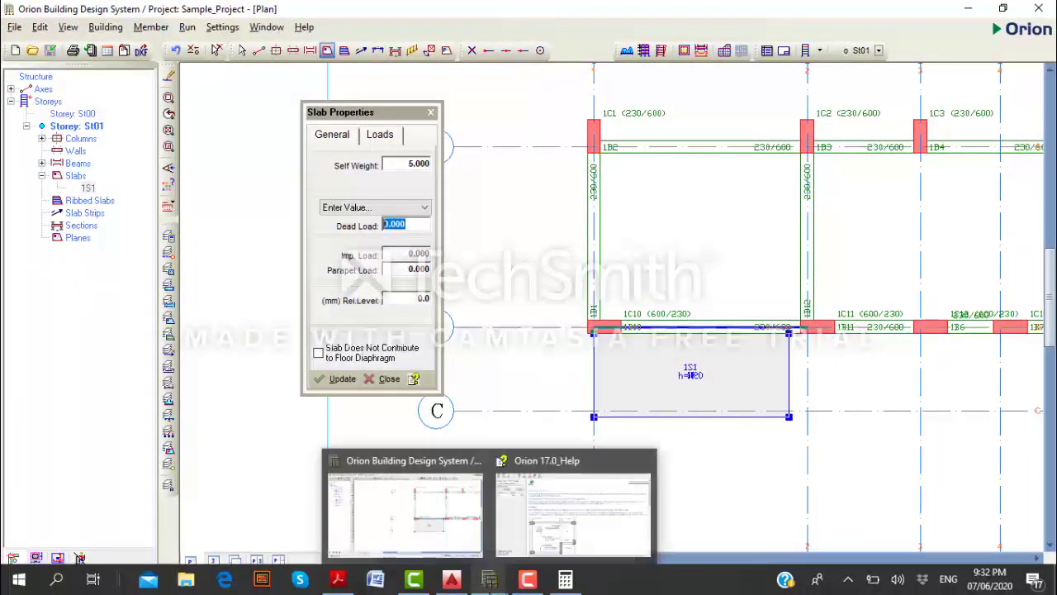
{"action": "left_click", "coordinate": [339, 583]}
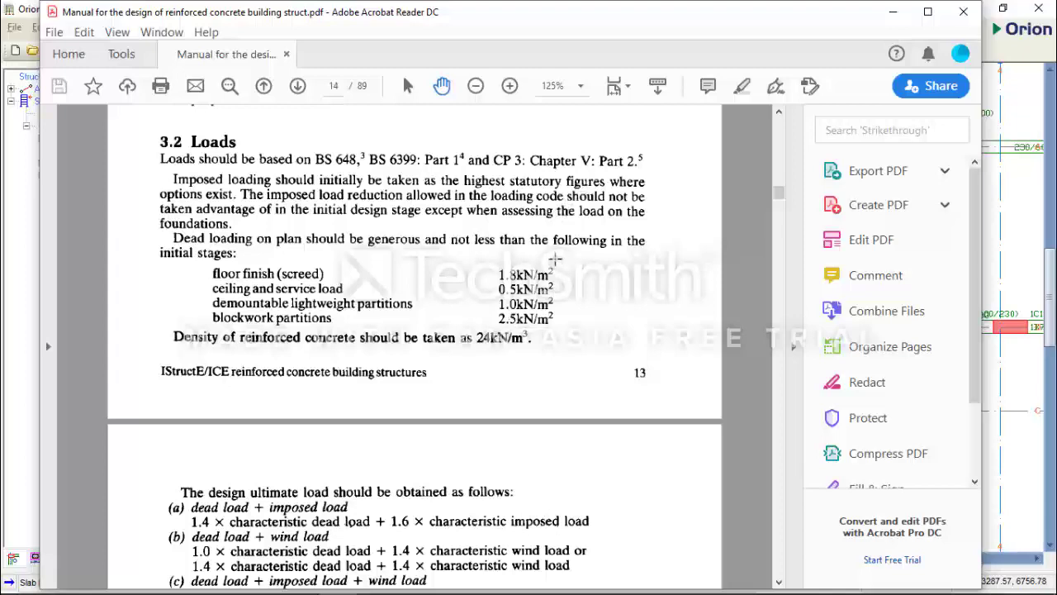
{"action": "left_click", "coordinate": [894, 17]}
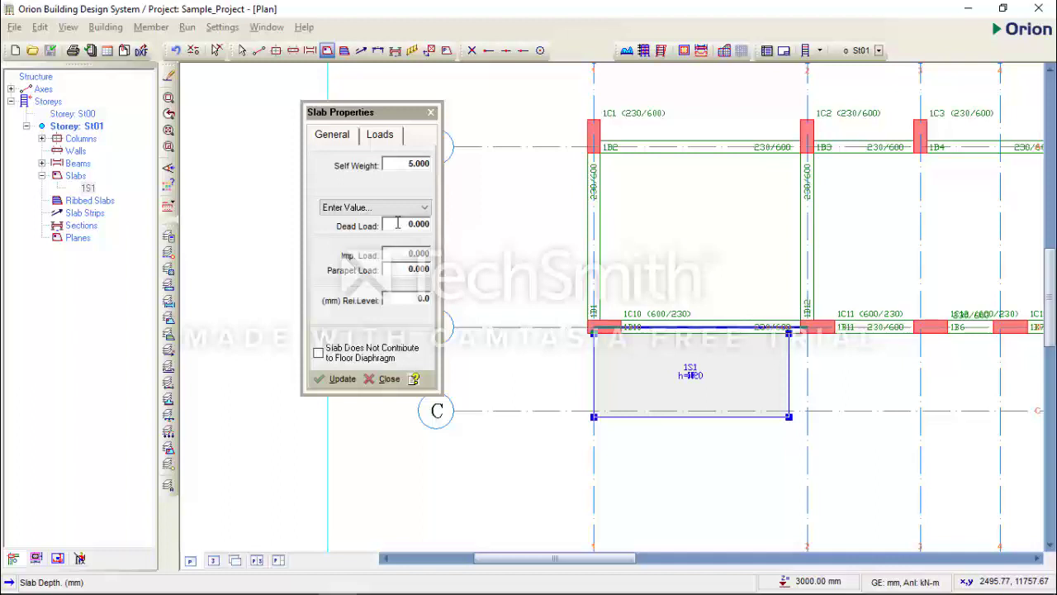
Set the slab's dead load to 2.5 and its imposed load to 5 kN/m².
{"action": "left_click_drag", "start_coordinate": [397, 223], "coordinate": [420, 225]}
{"action": "type", "text": "2."}
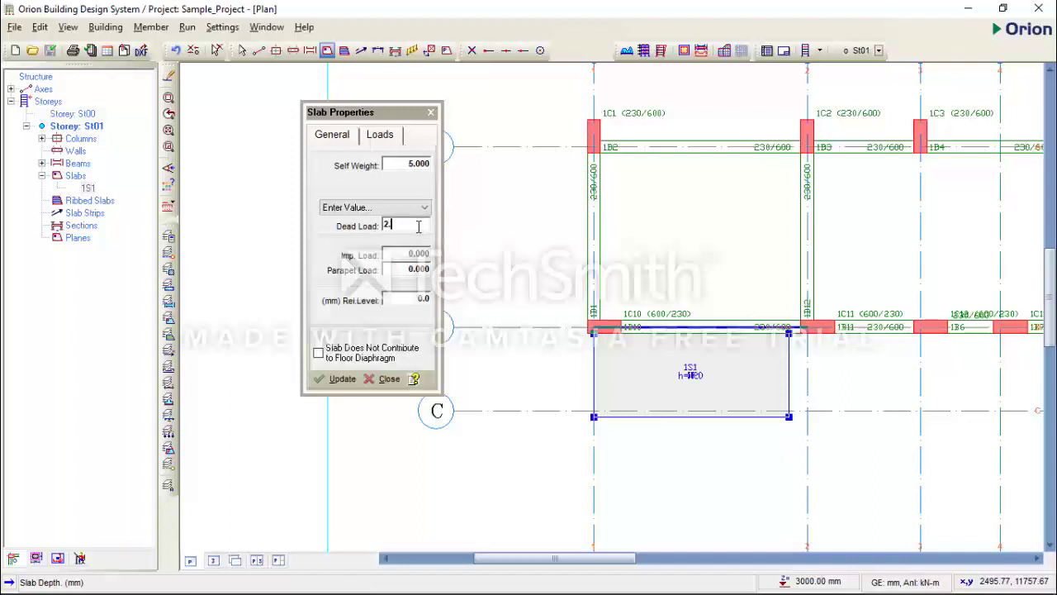
{"action": "type", "text": "5"}
{"action": "left_click", "coordinate": [400, 252]}
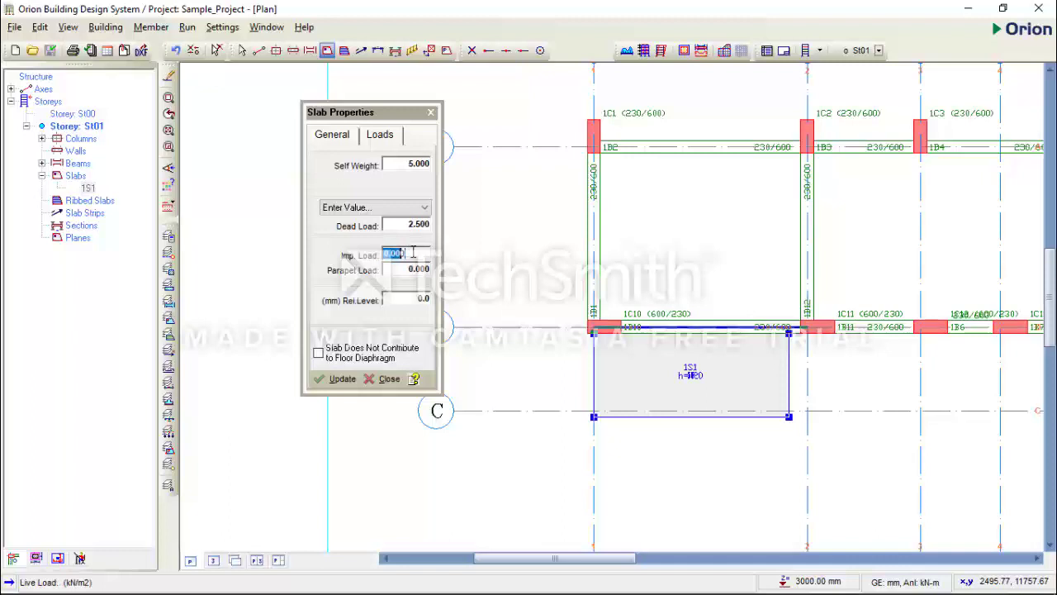
{"action": "left_click", "coordinate": [415, 255]}
{"action": "left_click_drag", "start_coordinate": [415, 255], "coordinate": [383, 254]}
{"action": "type", "text": "5"}
{"action": "key", "text": "Tab"}
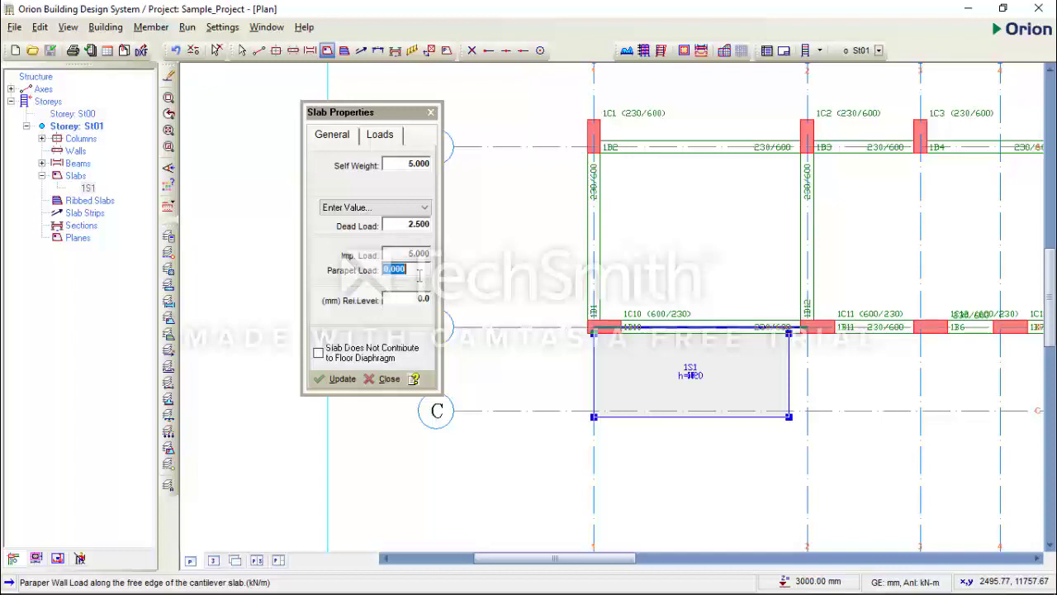
Insert a type 1 slab by Beam Region in the bay between axes 1, 2, A and D.
{"action": "left_click", "coordinate": [348, 139]}
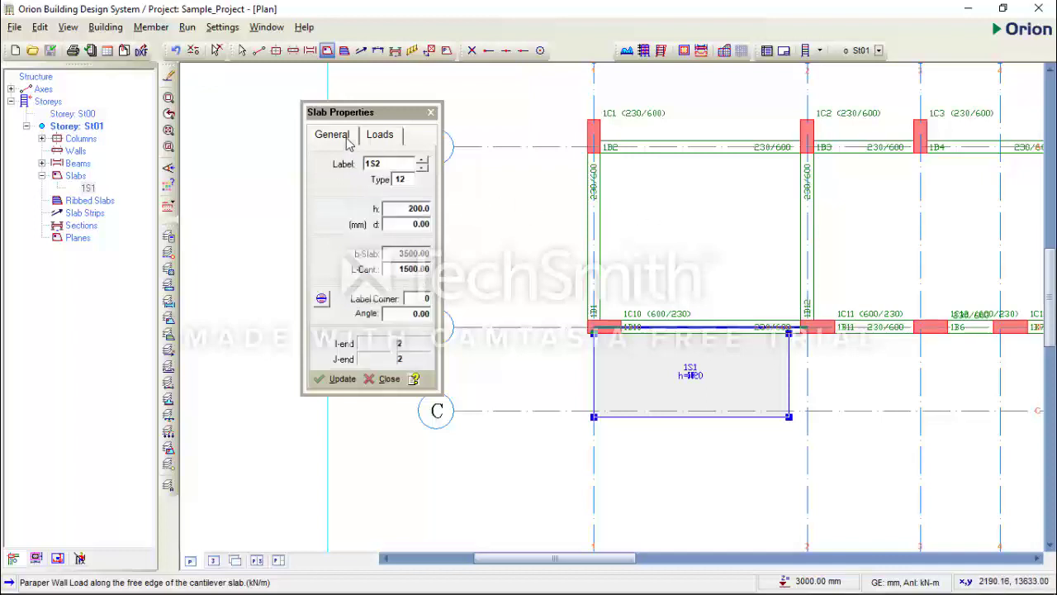
{"action": "left_click", "coordinate": [408, 178]}
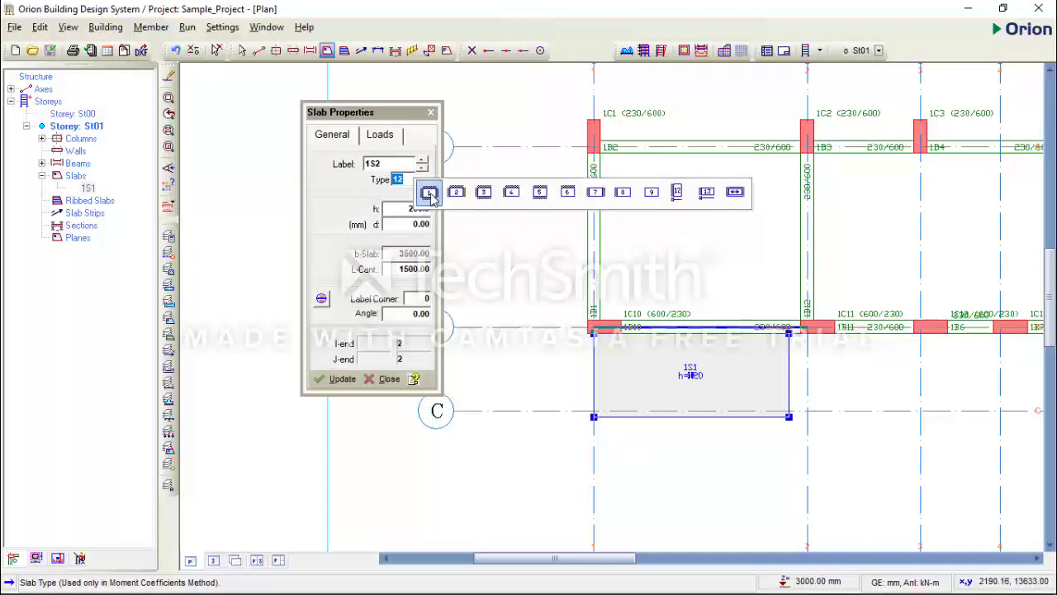
{"action": "left_click", "coordinate": [431, 193]}
{"action": "left_click", "coordinate": [402, 356]}
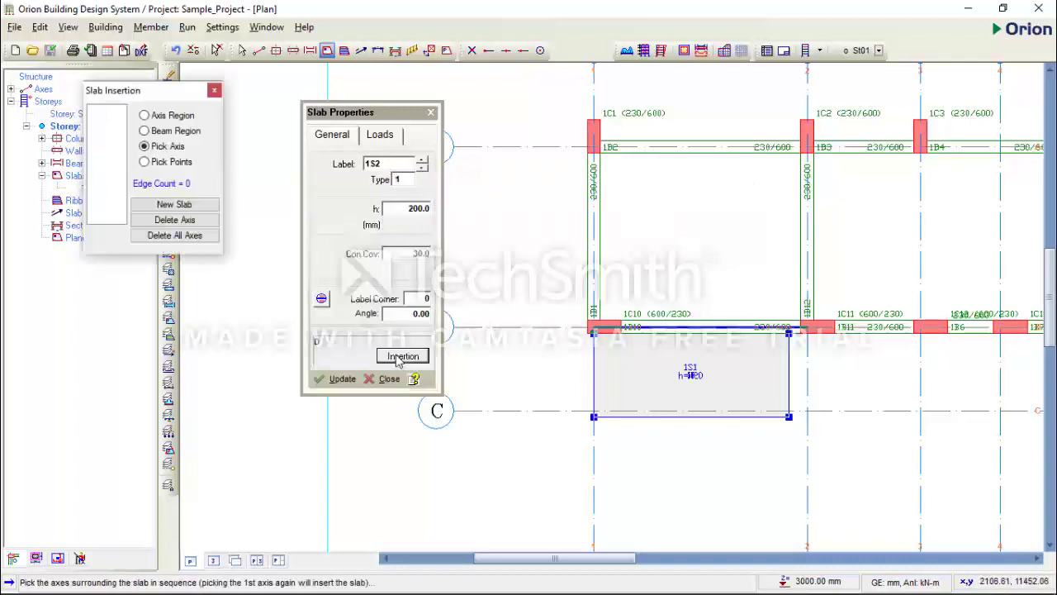
{"action": "left_click", "coordinate": [146, 130]}
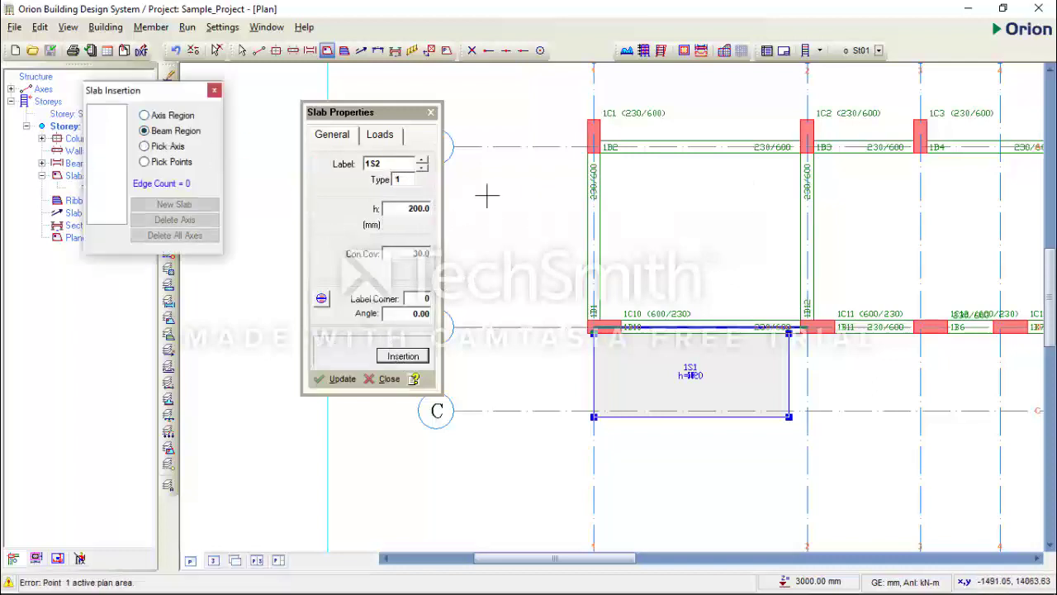
{"action": "left_click", "coordinate": [700, 235]}
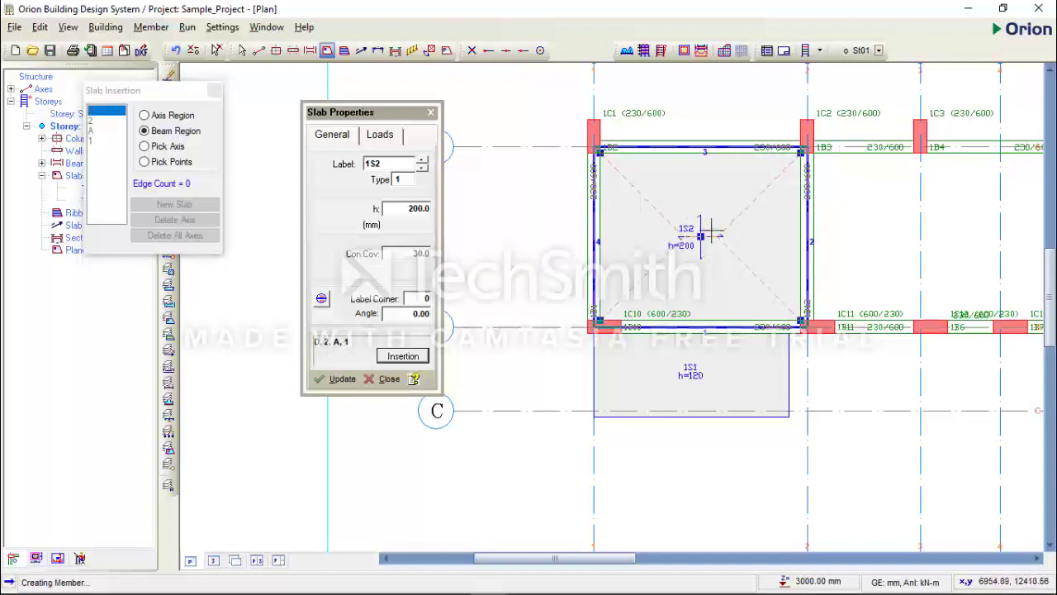
Display the model in 3D to view the new slab between axes 1, 2, A and D.
{"action": "left_click", "coordinate": [213, 560]}
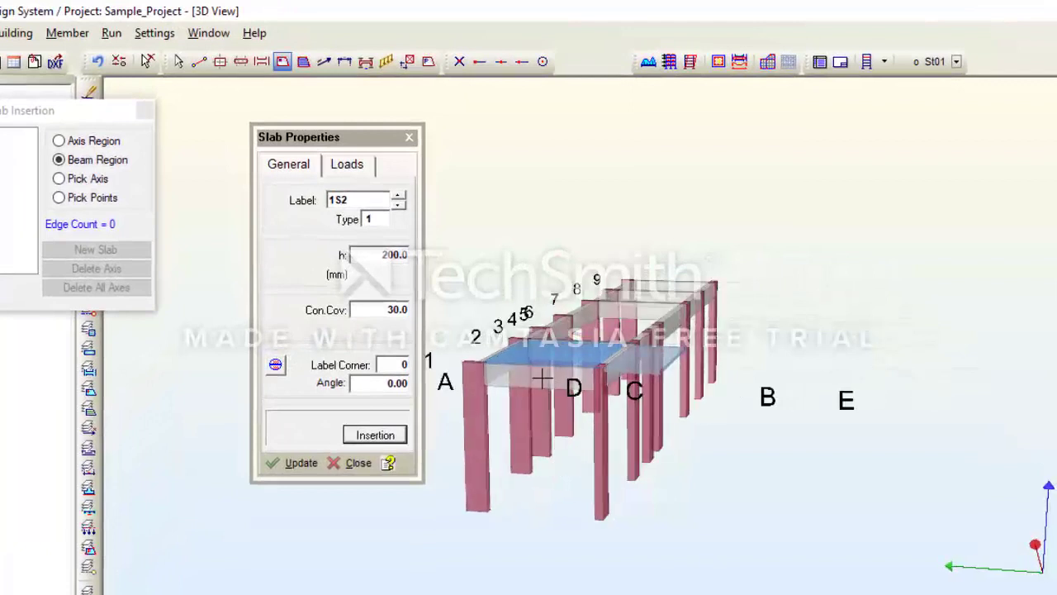
{"action": "right_click", "coordinate": [542, 378]}
{"action": "left_click", "coordinate": [549, 441]}
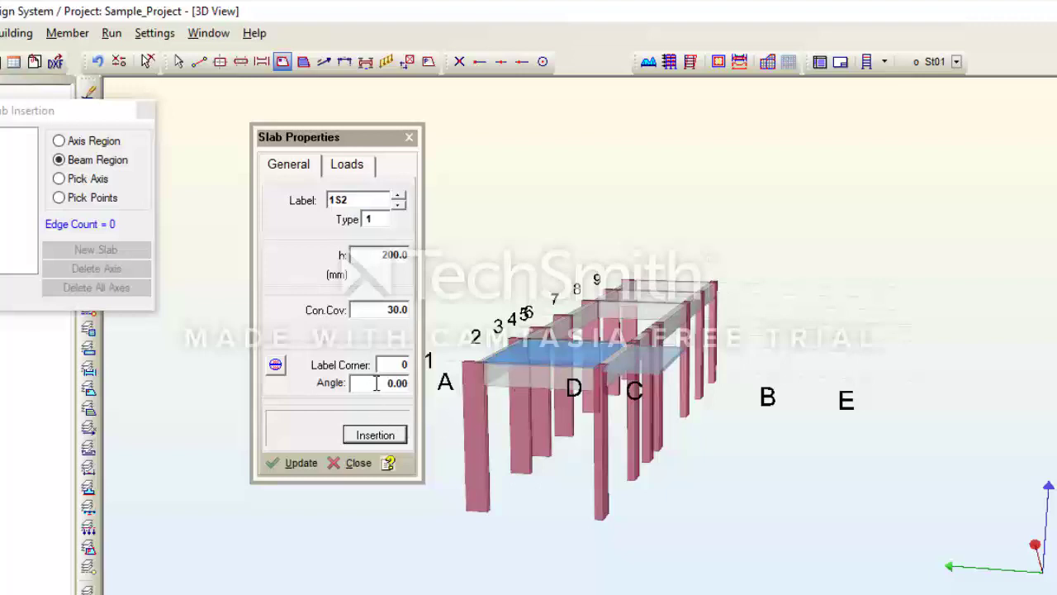
Set the relative level of the slab between axes 1, 2, A and D to -300 mm and update it.
{"action": "left_click", "coordinate": [347, 175]}
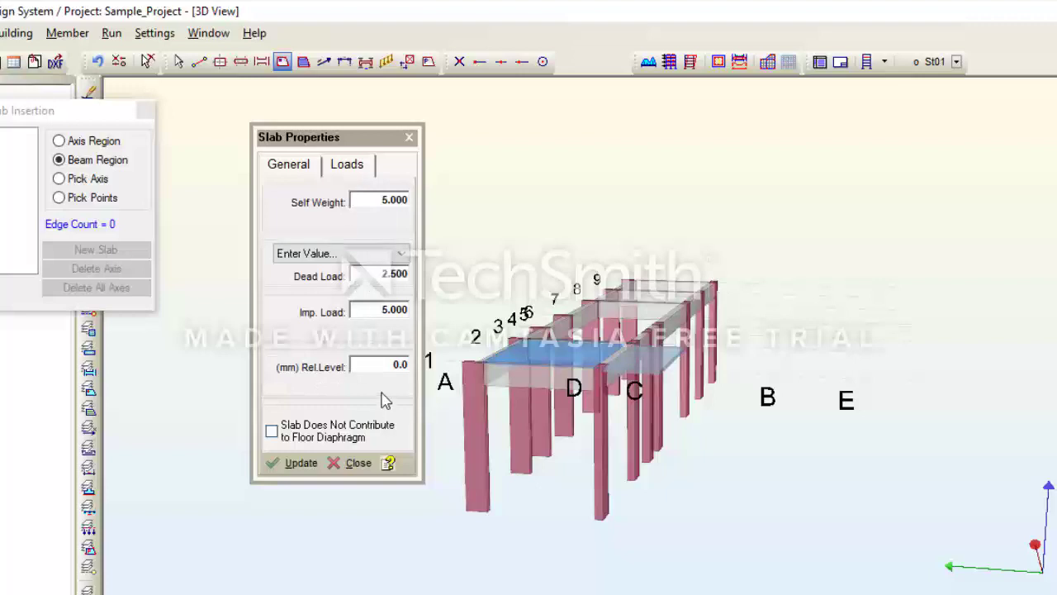
{"action": "double_click", "coordinate": [386, 366]}
{"action": "type", "text": "300"}
{"action": "key", "text": "BackSpace"}
{"action": "key", "text": "BackSpace"}
{"action": "key", "text": "BackSpace"}
{"action": "type", "text": "-300"}
{"action": "left_click", "coordinate": [299, 464]}
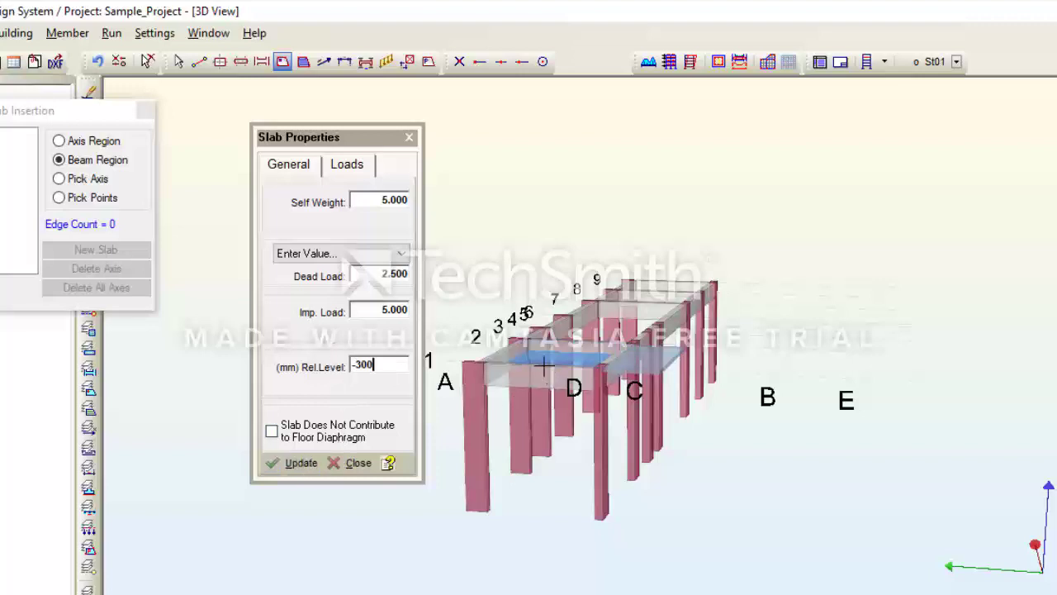
{"action": "mouse_move", "coordinate": [649, 460]}
{"action": "middle_mouse_down"}
{"action": "mouse_move", "coordinate": [706, 535]}
{"action": "mouse_move", "coordinate": [649, 470]}
{"action": "middle_mouse_up"}
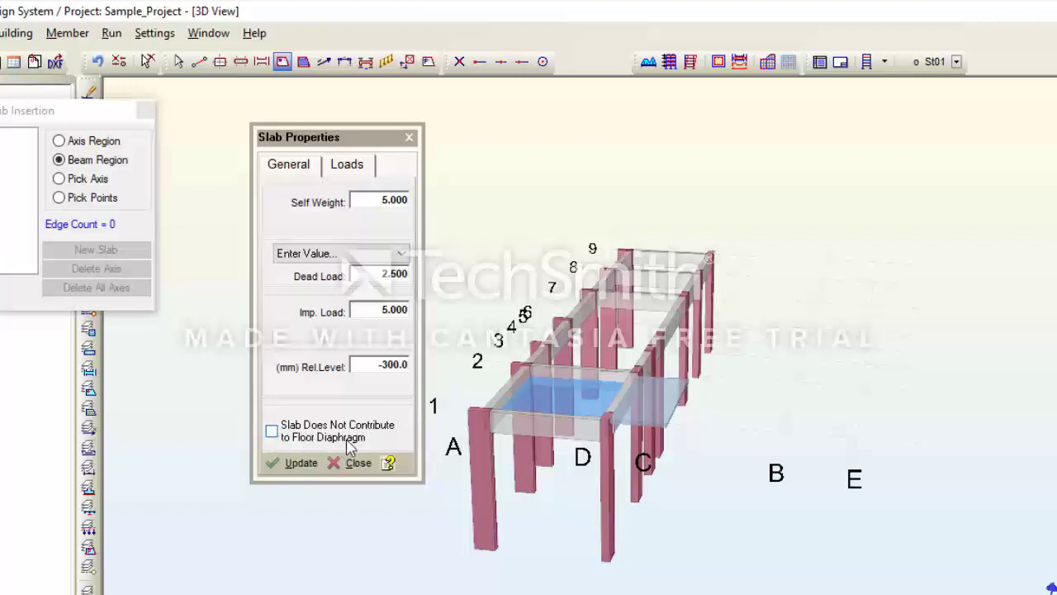
Close the slab properties with the floor diaphragm exclusion left unchecked and return to the plan view.
{"action": "left_click", "coordinate": [278, 440]}
{"action": "left_click", "coordinate": [273, 431]}
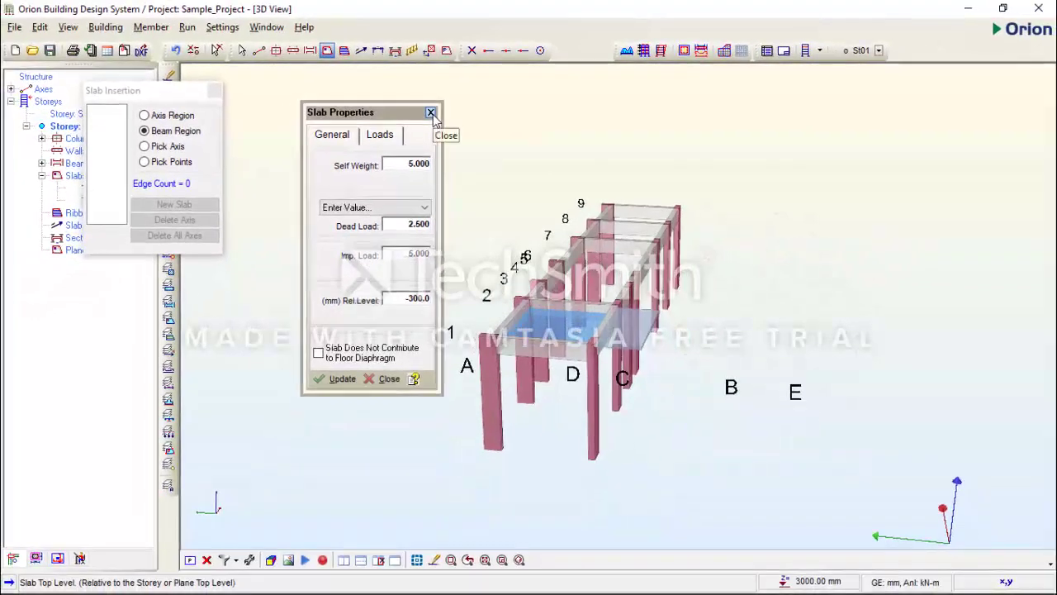
{"action": "left_click", "coordinate": [430, 112]}
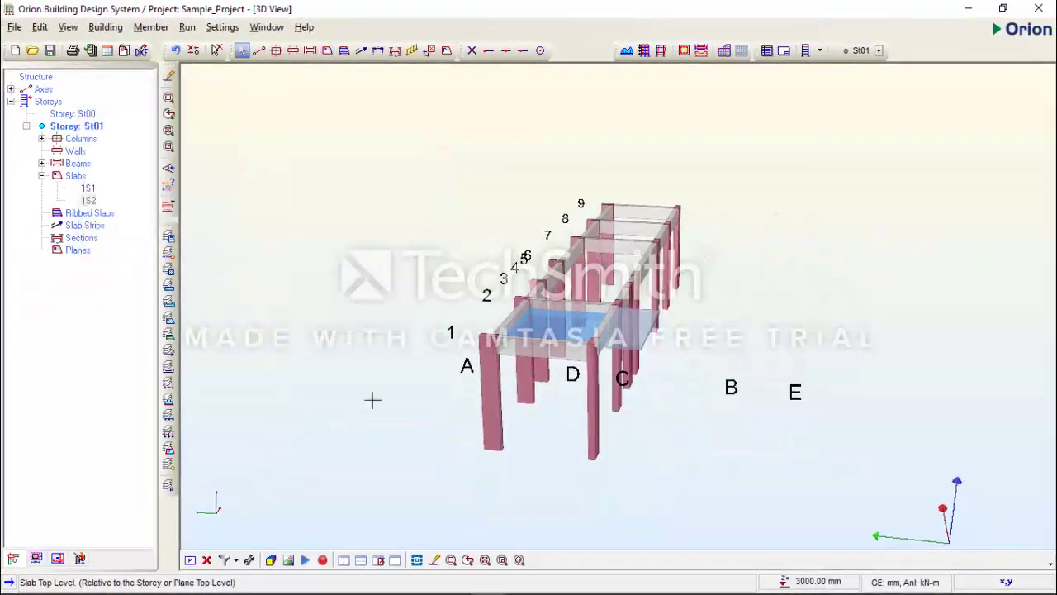
{"action": "left_click", "coordinate": [190, 559]}
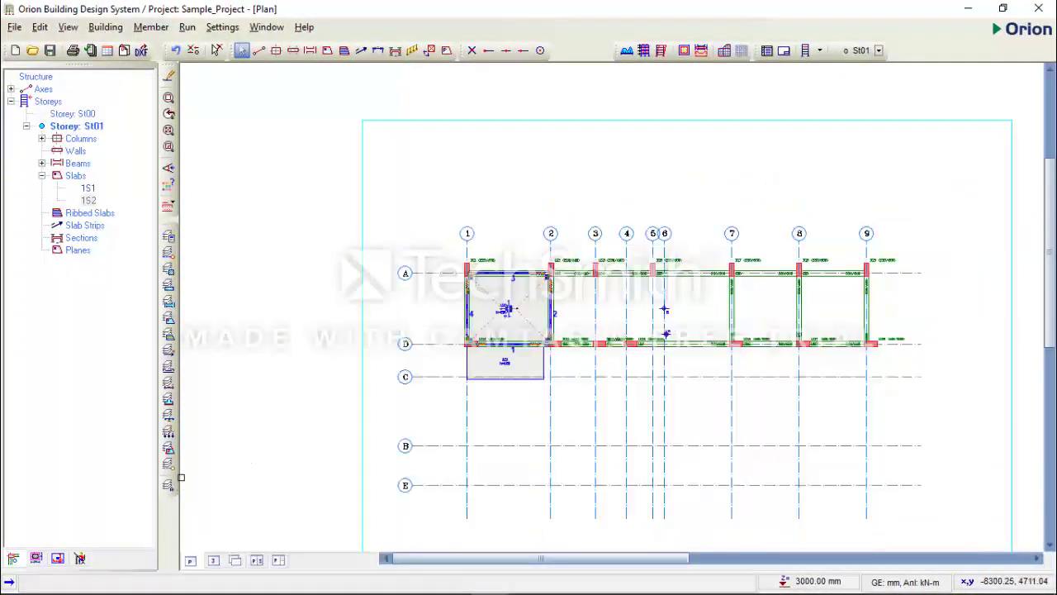